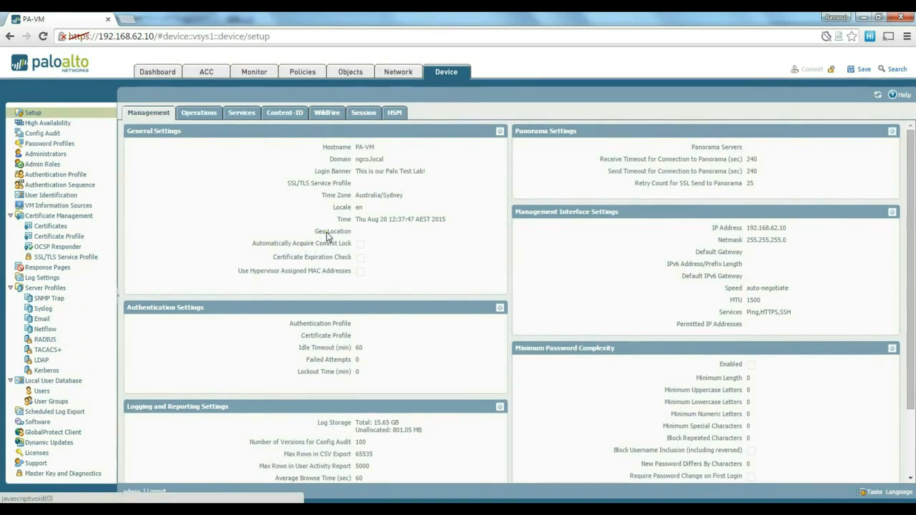
- View the ssl_inspection.jpg diagram in Windows Photo Viewer, and return to the firewall's web interface in the browser
{"action": "left_click", "coordinate": [407, 509]}
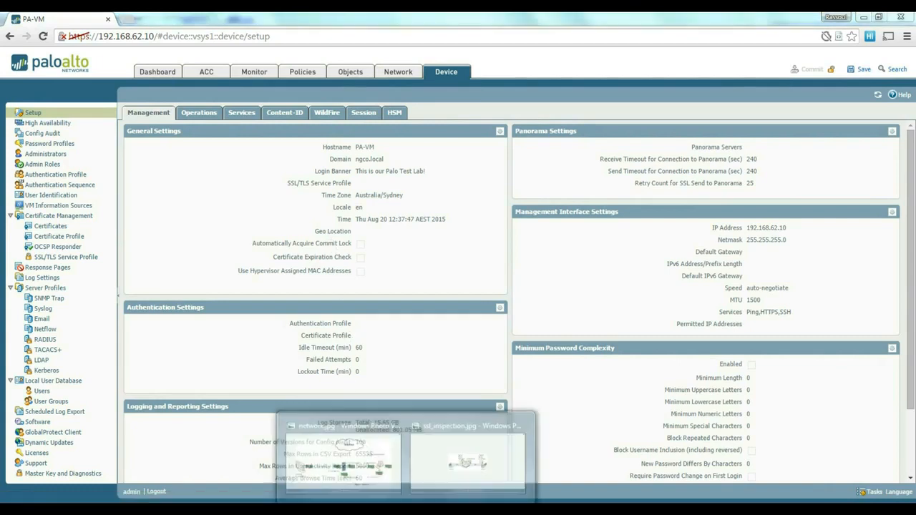
{"action": "left_click", "coordinate": [503, 475]}
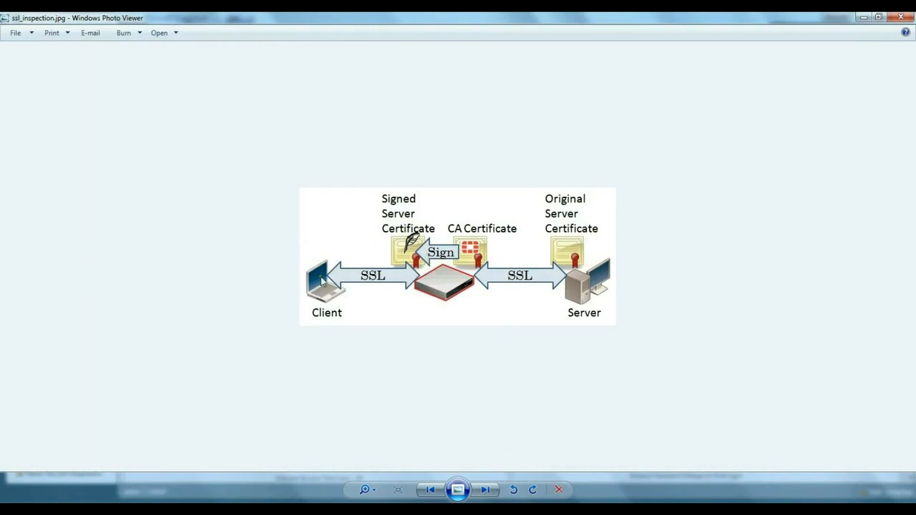
{"action": "left_click", "coordinate": [862, 18]}
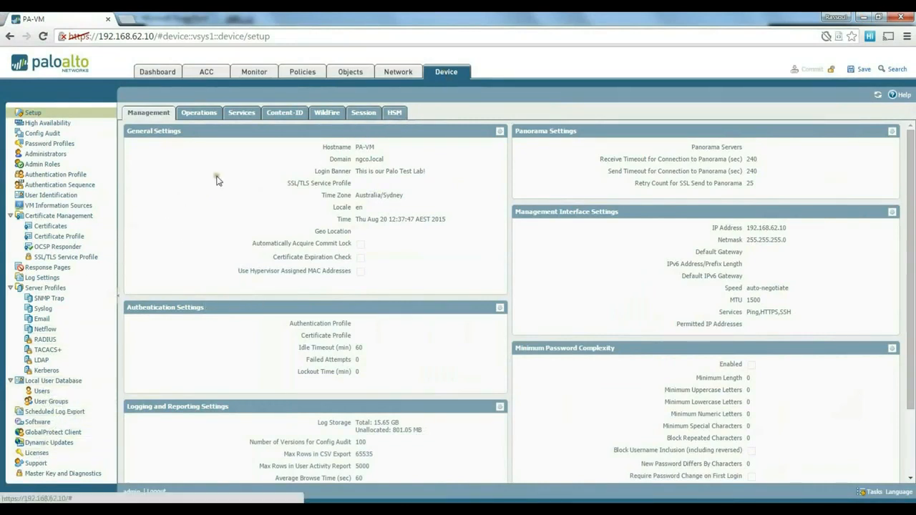
- Start a new device certificate named Decrypt-Cert with common name "Palo Alto Cert for Decryption" and mark it as a certificate authority
{"action": "left_click", "coordinate": [49, 229]}
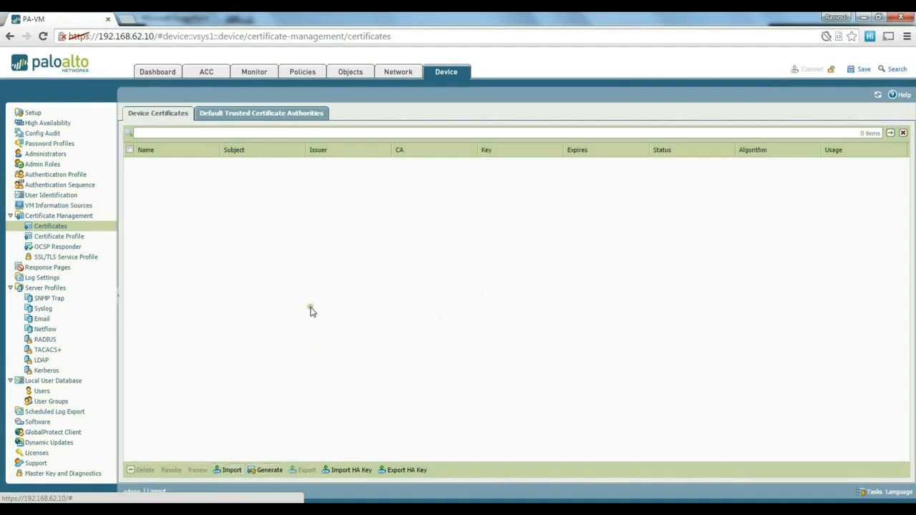
{"action": "left_click", "coordinate": [266, 470]}
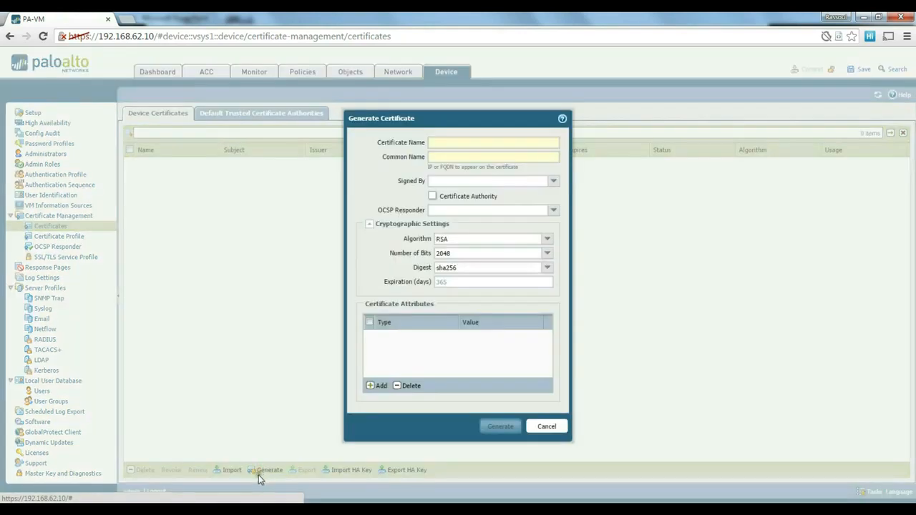
{"action": "left_click_drag", "start_coordinate": [437, 118], "coordinate": [412, 102]}
{"action": "left_click", "coordinate": [419, 127]}
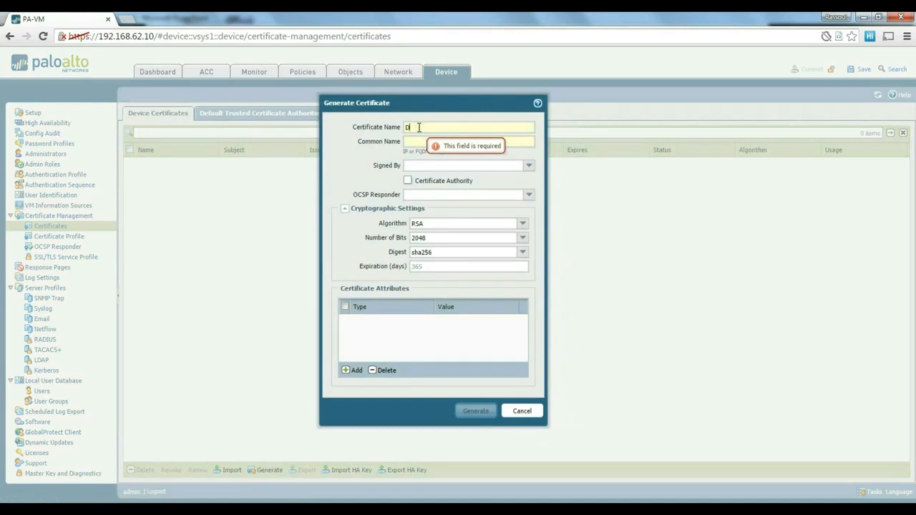
{"action": "type", "text": "Decrypt-Cert"}
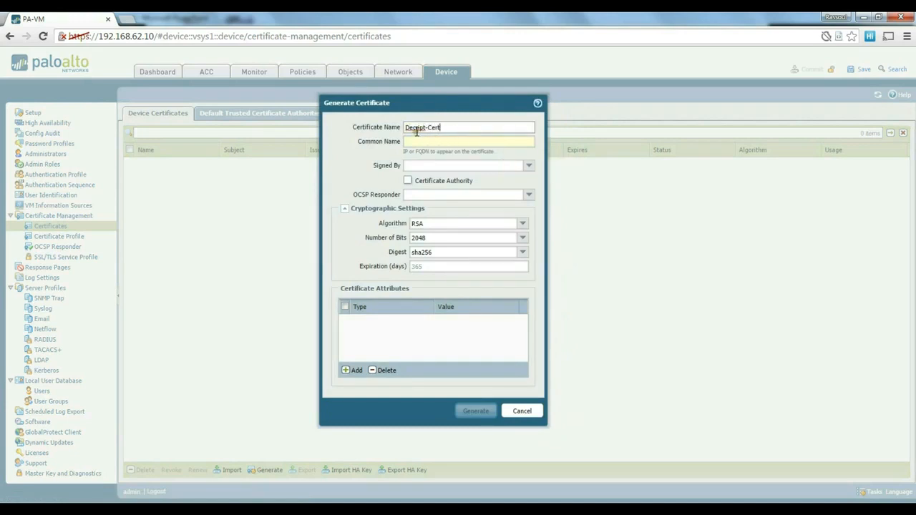
{"action": "key", "text": "BackSpace"}
{"action": "type", "text": "y"}
{"action": "type", "text": "Pa"}
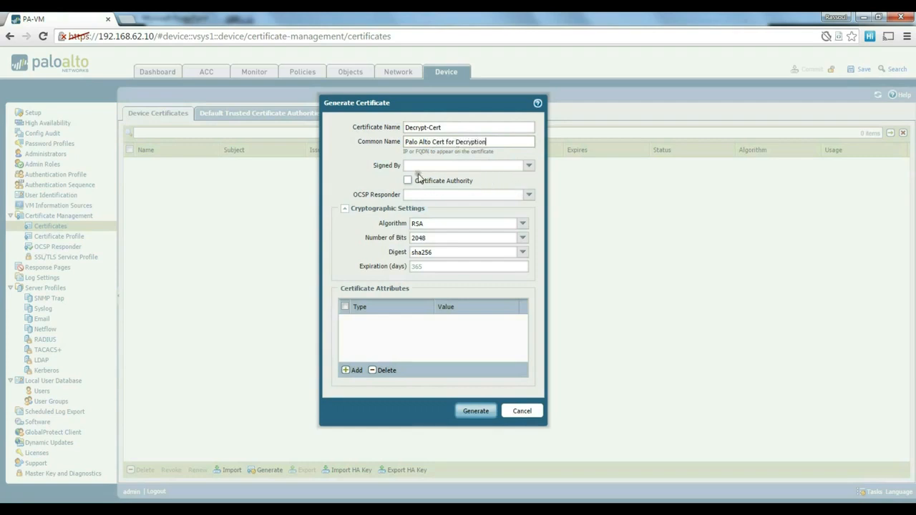
{"action": "left_click", "coordinate": [408, 182]}
- Add the certificate attributes Country AU and Department IT, and generate the certificate
{"action": "left_click", "coordinate": [346, 370]}
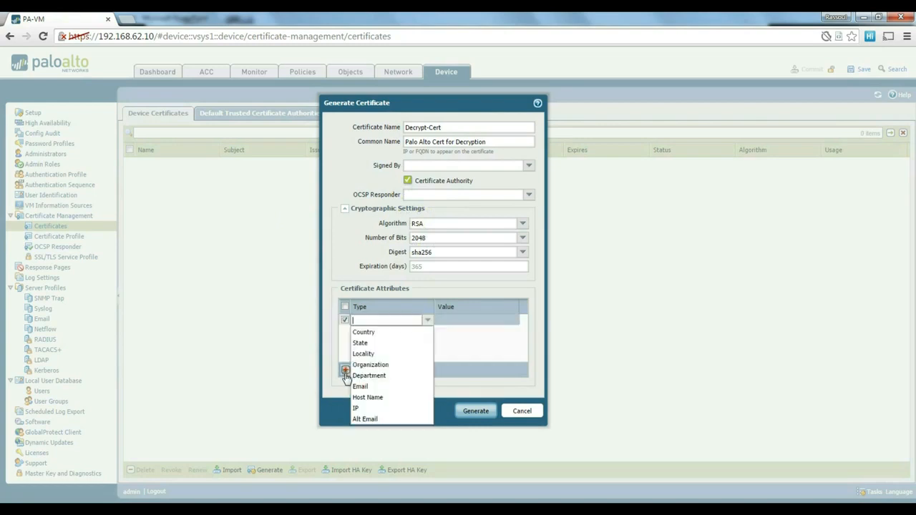
{"action": "left_click", "coordinate": [364, 334]}
{"action": "left_click", "coordinate": [451, 322]}
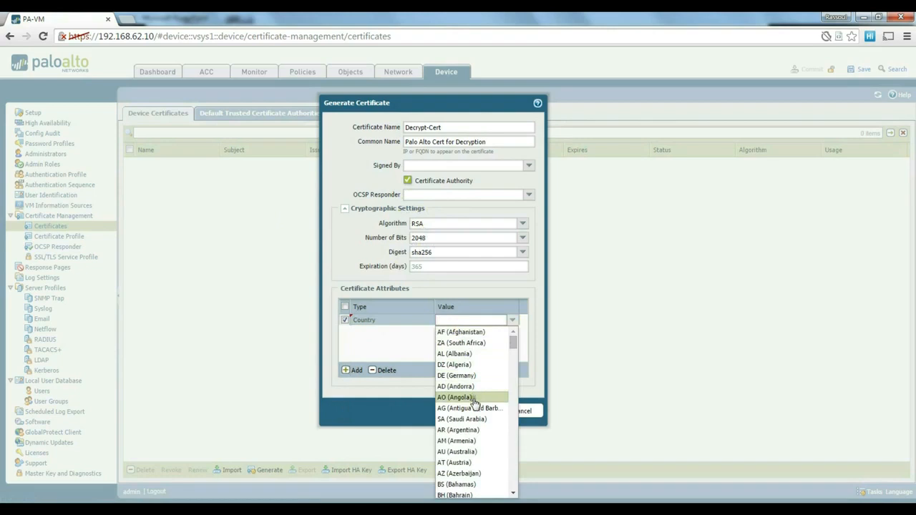
{"action": "left_click", "coordinate": [459, 451]}
{"action": "left_click", "coordinate": [350, 370]}
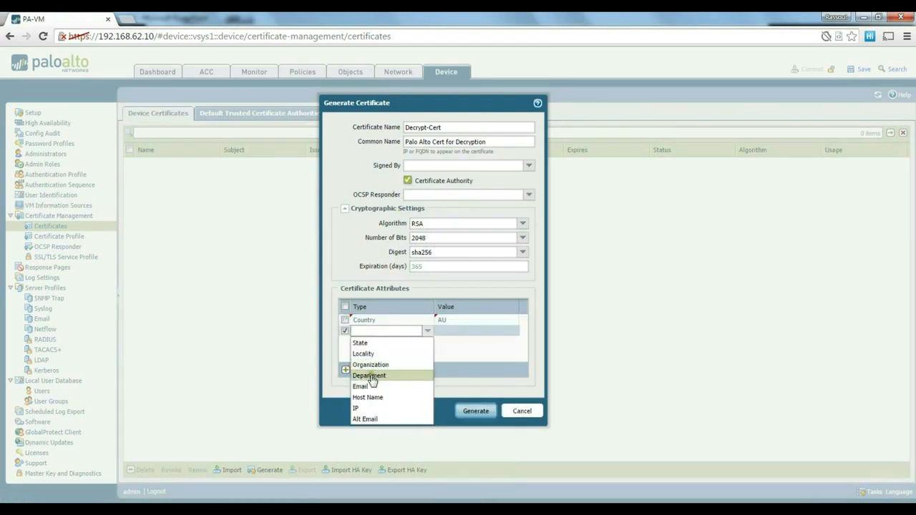
{"action": "left_click", "coordinate": [375, 375]}
{"action": "left_click", "coordinate": [451, 333]}
{"action": "type", "text": "IT"}
{"action": "key", "text": "Return"}
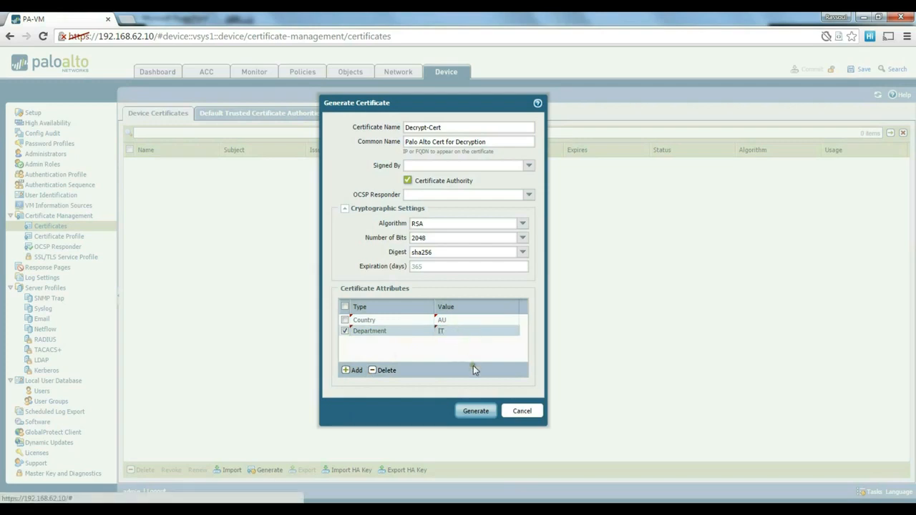
{"action": "left_click", "coordinate": [476, 412]}
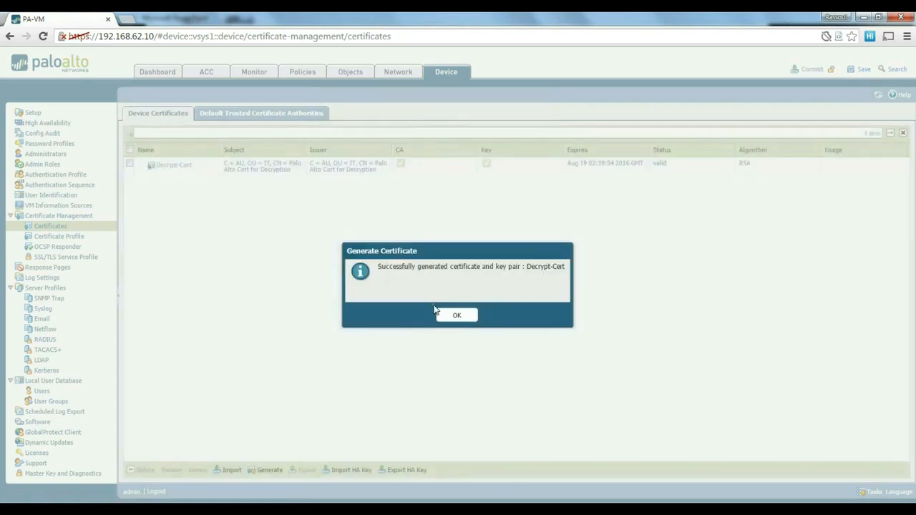
{"action": "left_click", "coordinate": [455, 315]}
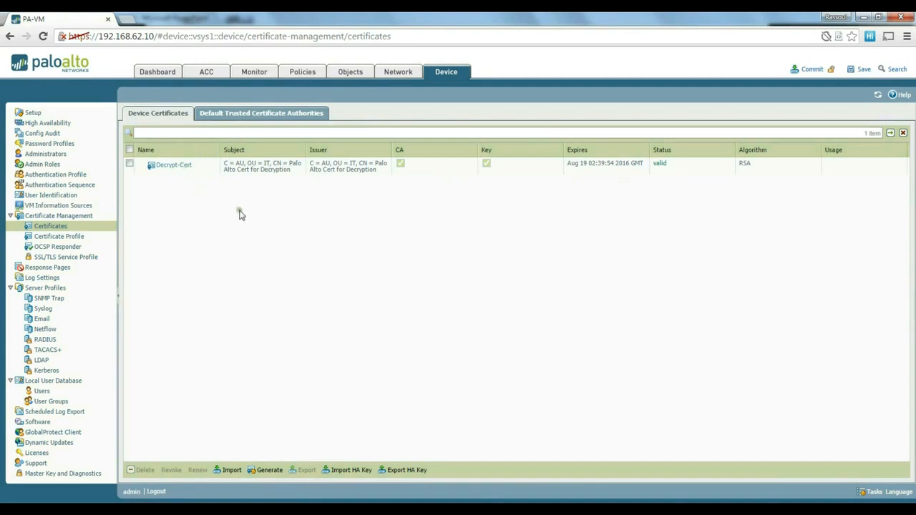
- Set Decrypt-Cert as both the Forward Trust Certificate and the Forward Untrust Certificate
{"action": "left_click", "coordinate": [176, 166]}
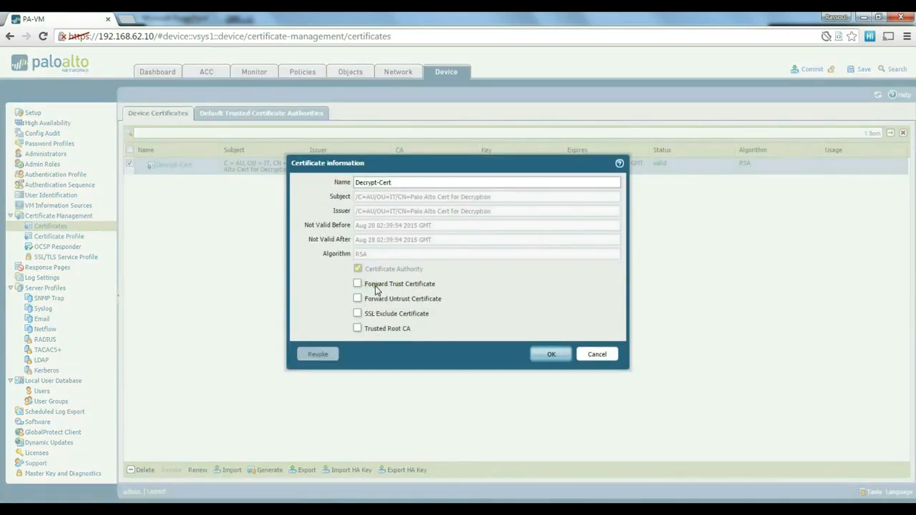
{"action": "left_click", "coordinate": [357, 283]}
{"action": "left_click", "coordinate": [357, 298]}
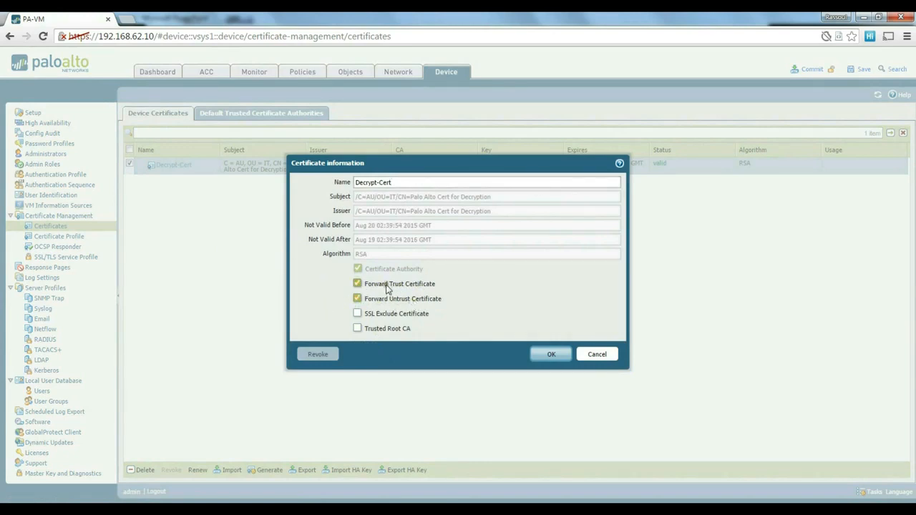
{"action": "left_click", "coordinate": [548, 355]}
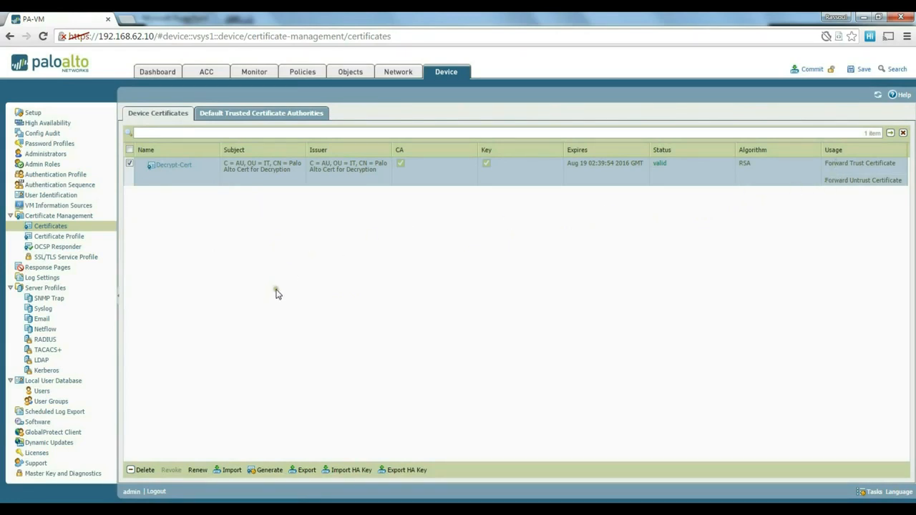
- Start a new decryption profile named DecryptProfile whose SSL Forward Proxy settings block sessions with expired certificates
{"action": "left_click", "coordinate": [357, 73]}
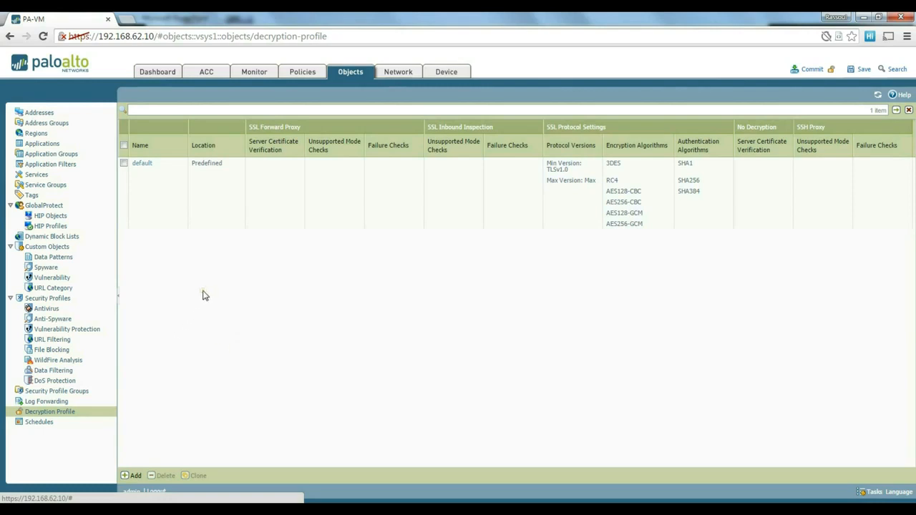
{"action": "left_click", "coordinate": [135, 476]}
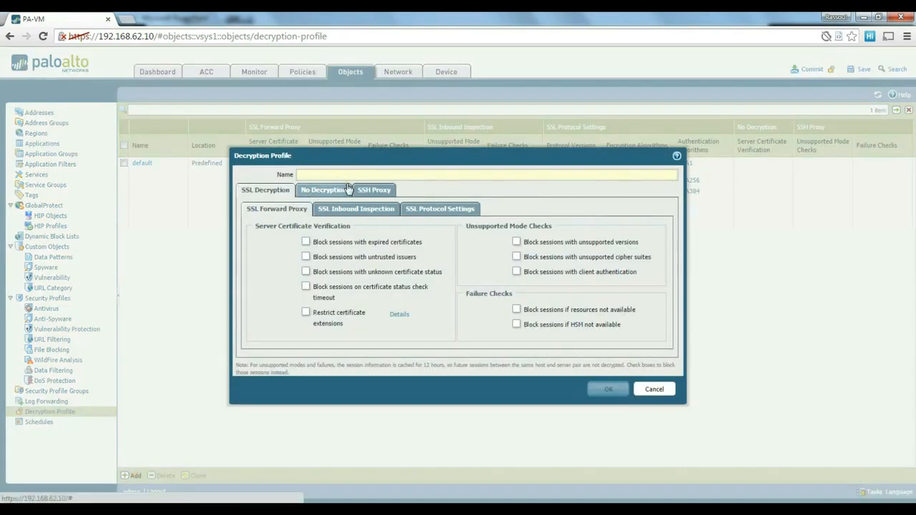
{"action": "type", "text": "DecryptProfile"}
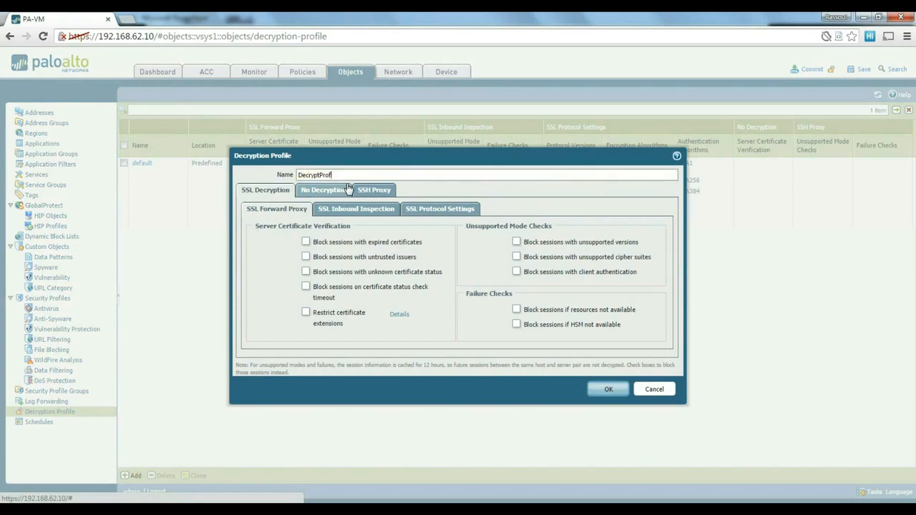
{"action": "left_click", "coordinate": [307, 243]}
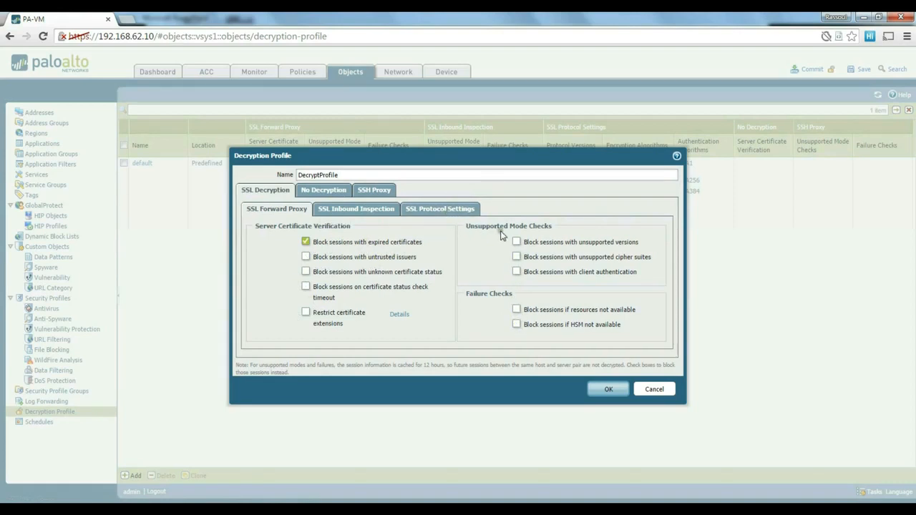
- Review the profile's SSL Inbound Inspection, SSL Protocol, No Decryption and SSH Proxy settings, and save the profile
{"action": "left_click", "coordinate": [358, 208]}
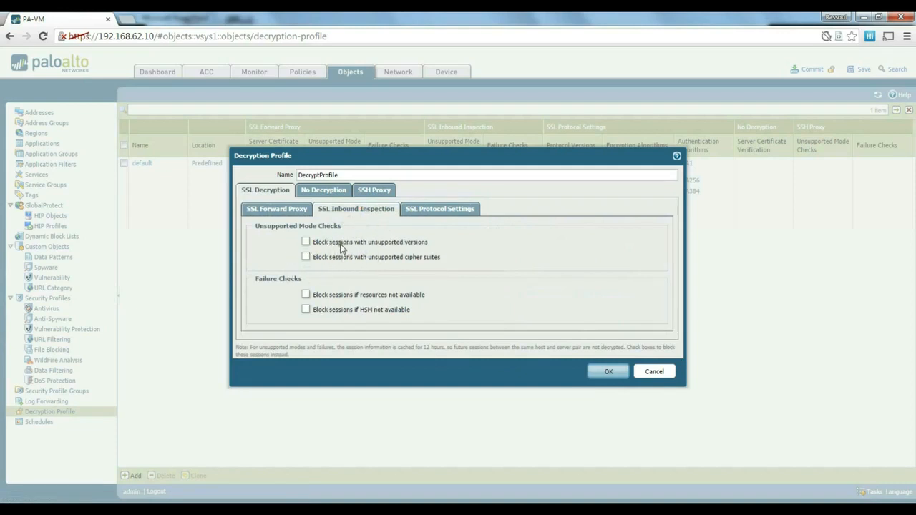
{"action": "left_click", "coordinate": [436, 208]}
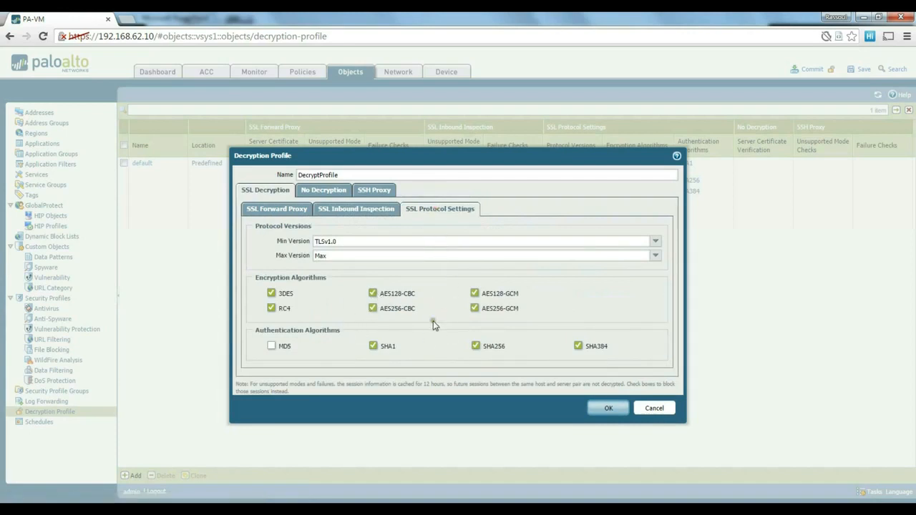
{"action": "left_click", "coordinate": [333, 190]}
{"action": "left_click", "coordinate": [368, 191]}
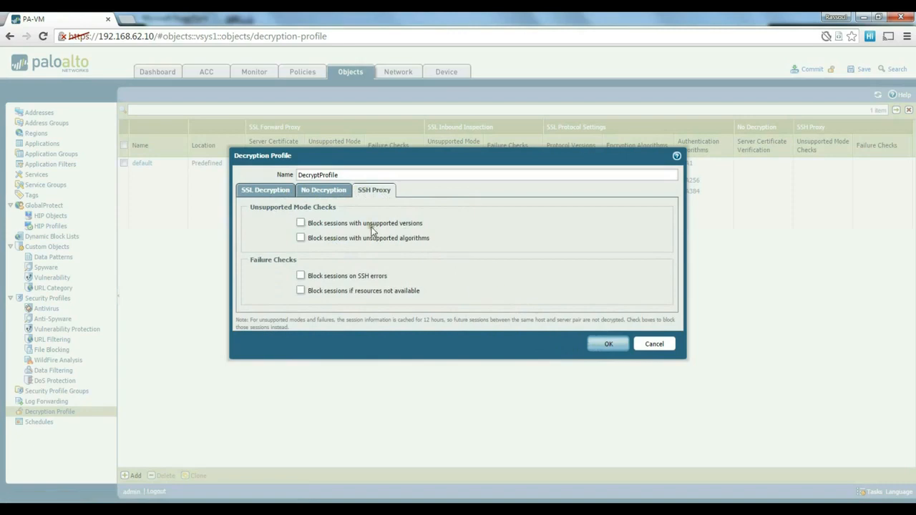
{"action": "left_click", "coordinate": [613, 345]}
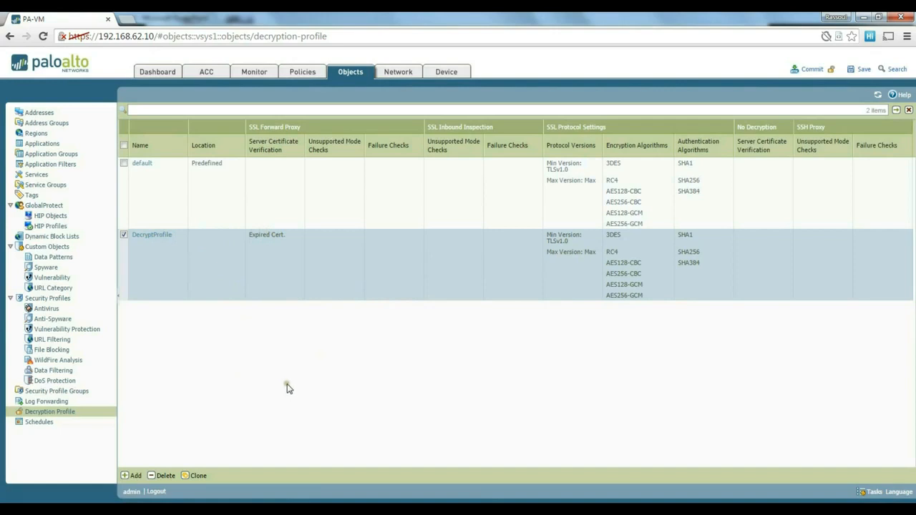
- Start a new decryption policy rule named ALL-Decrypt
{"action": "left_click", "coordinate": [305, 75]}
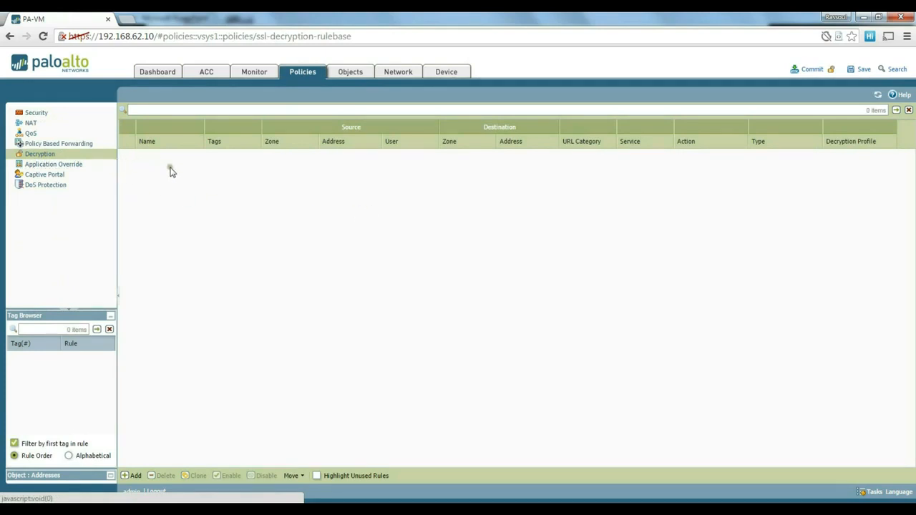
{"action": "left_click", "coordinate": [132, 477]}
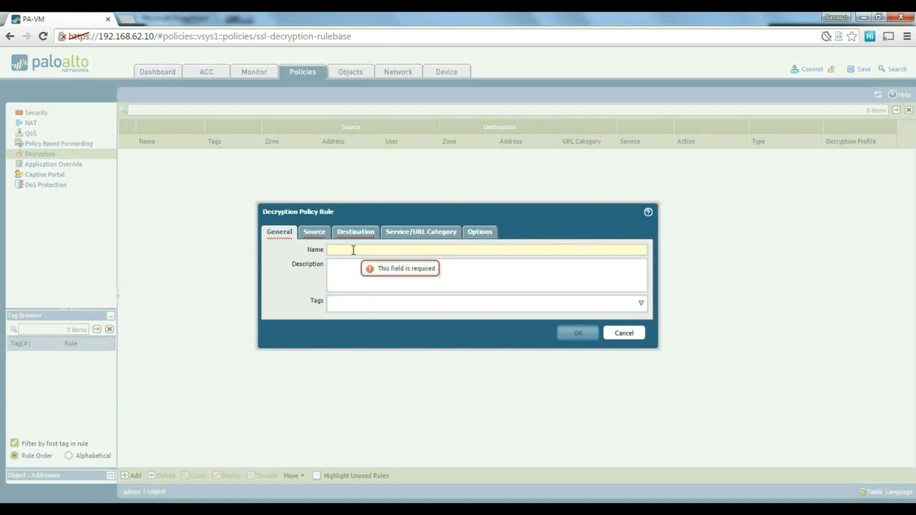
{"action": "type", "text": "ALL"}
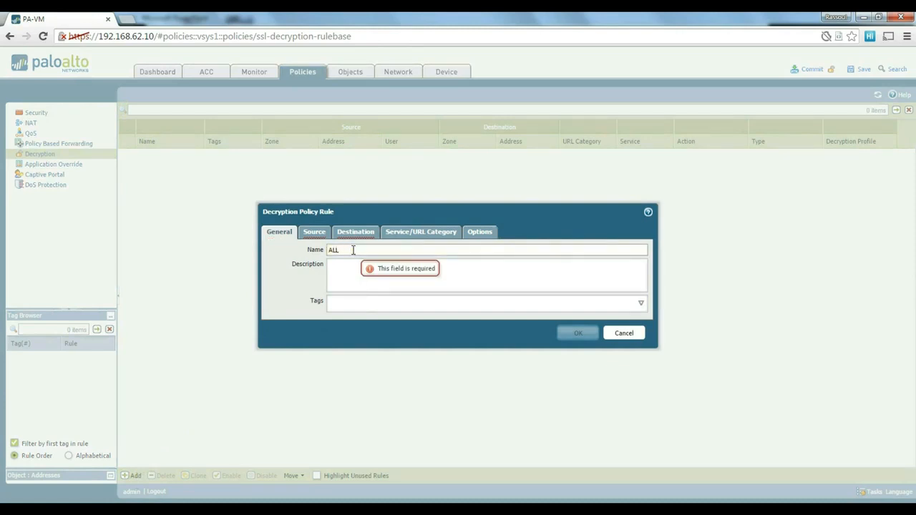
{"action": "type", "text": "-"}
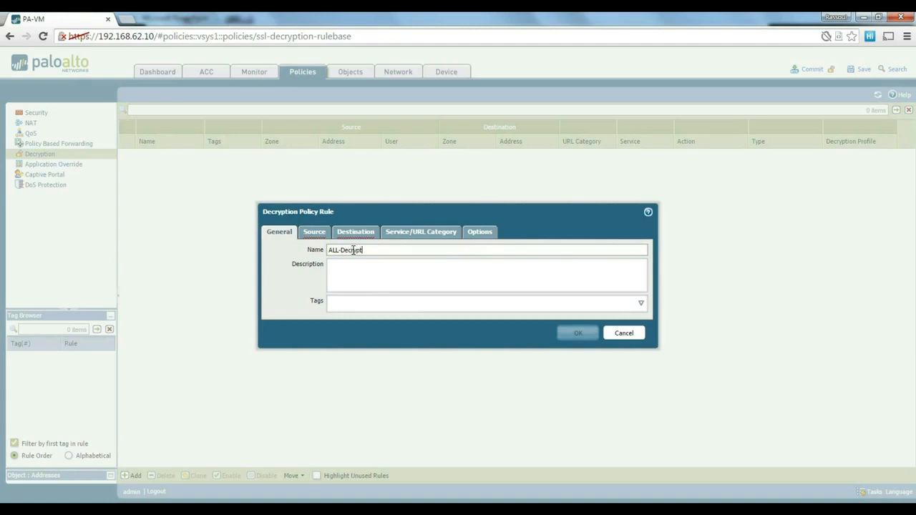
{"action": "type", "text": "Decrypt"}
- Set the rule's source zone to inside and its destination zone to outside
{"action": "left_click", "coordinate": [314, 231]}
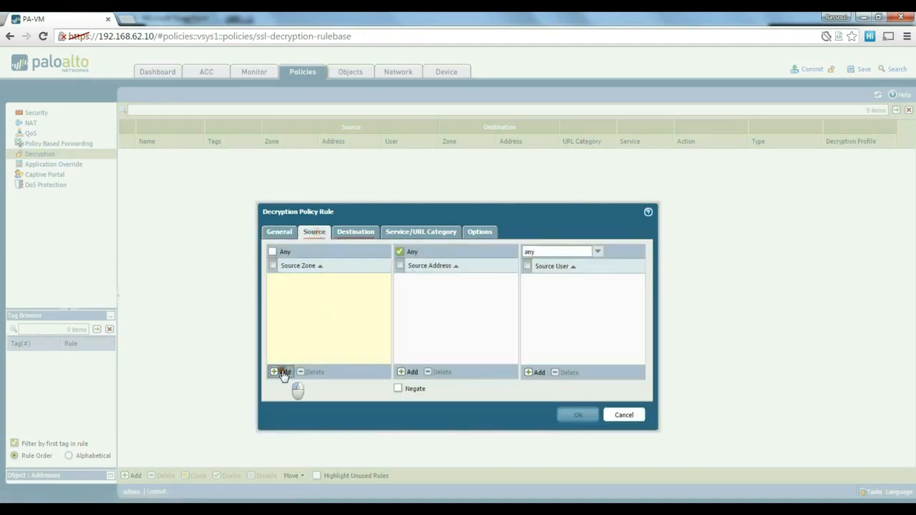
{"action": "left_click", "coordinate": [281, 371]}
{"action": "left_click", "coordinate": [291, 291]}
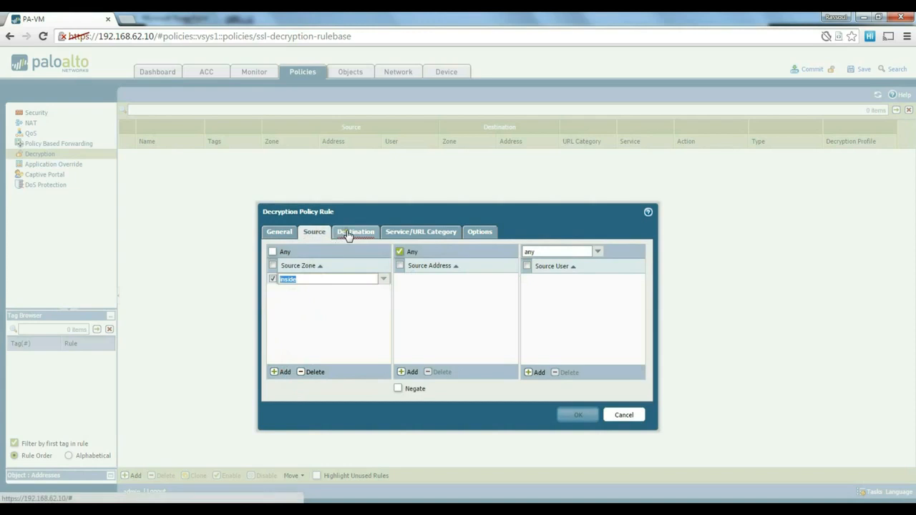
{"action": "left_click", "coordinate": [347, 232]}
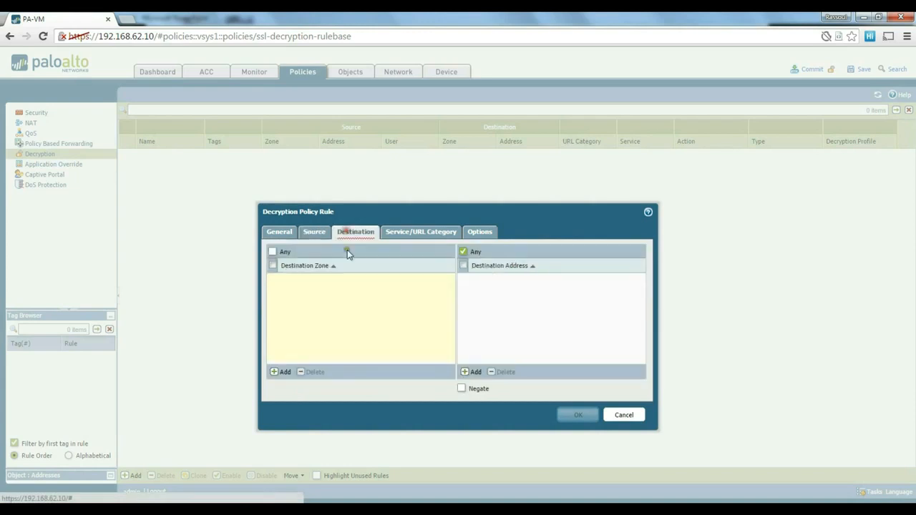
{"action": "left_click", "coordinate": [280, 373]}
{"action": "left_click", "coordinate": [296, 303]}
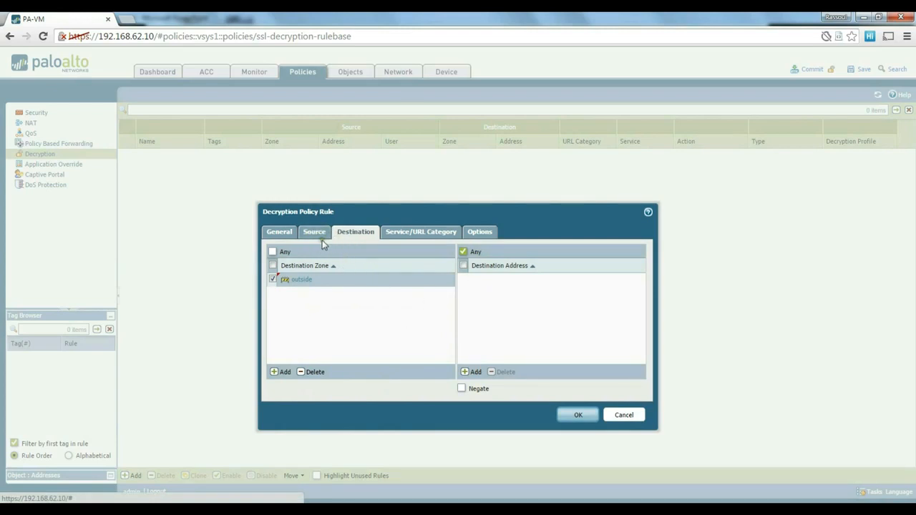
- Restrict the ALL-Decrypt rule to the service-https service
{"action": "left_click", "coordinate": [412, 235]}
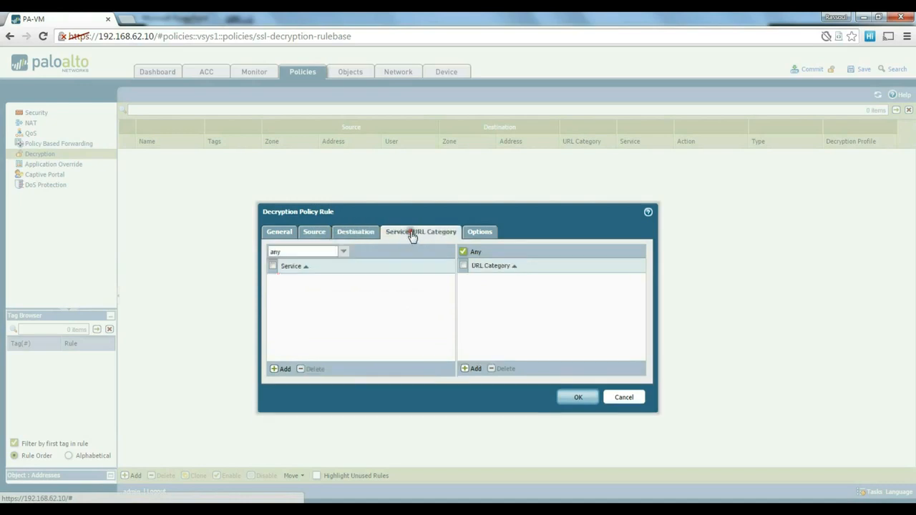
{"action": "left_click", "coordinate": [282, 369]}
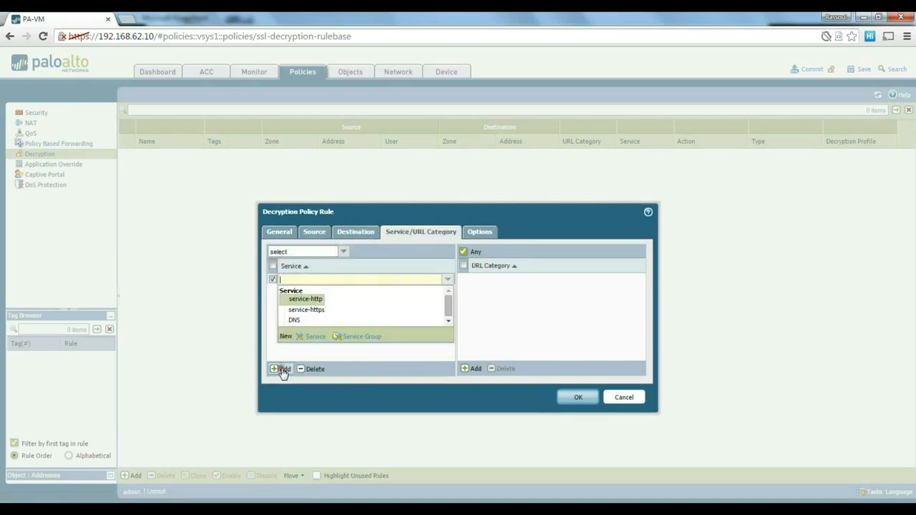
{"action": "left_click", "coordinate": [320, 312]}
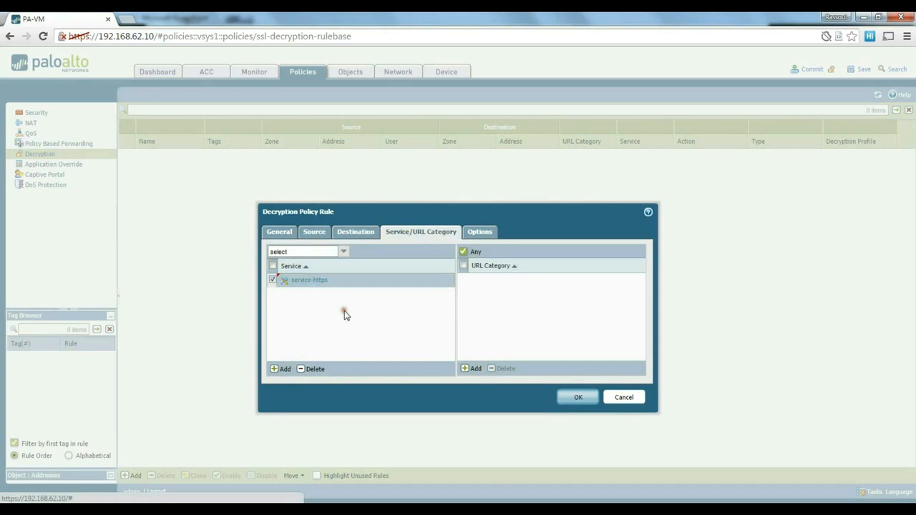
- Set the rule's action to Decrypt with the DecryptProfile decryption profile and save the rule
{"action": "left_click", "coordinate": [490, 234]}
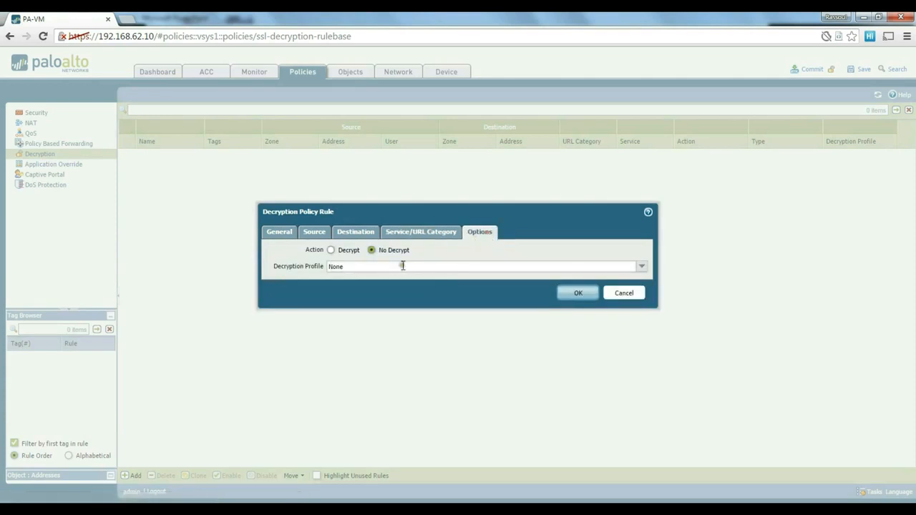
{"action": "left_click", "coordinate": [329, 250]}
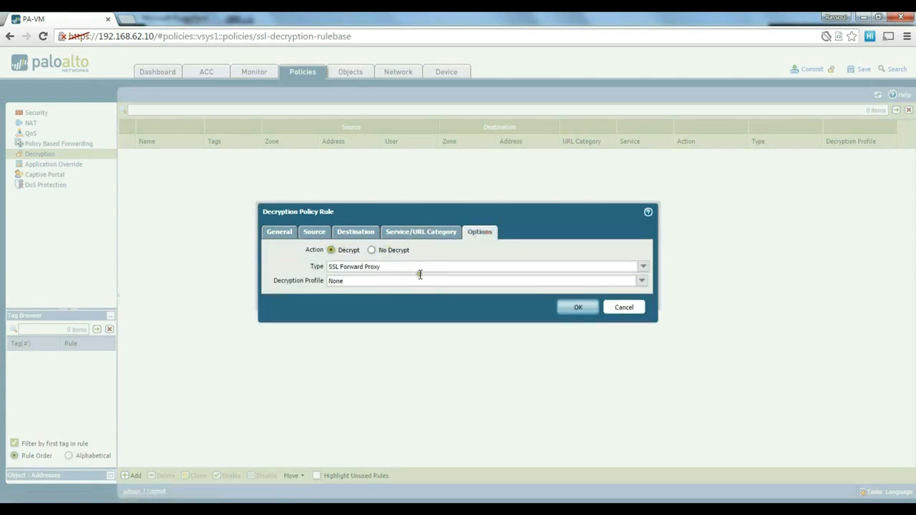
{"action": "left_click", "coordinate": [642, 281]}
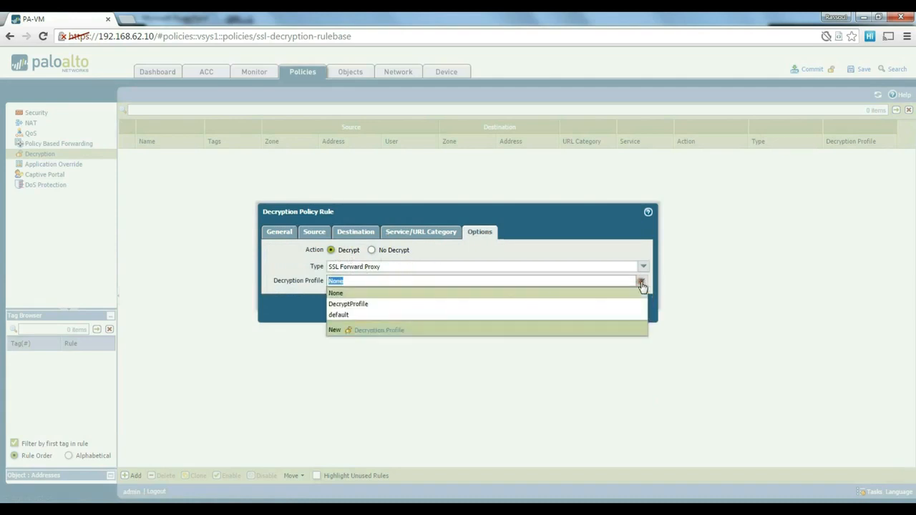
{"action": "left_click", "coordinate": [377, 305]}
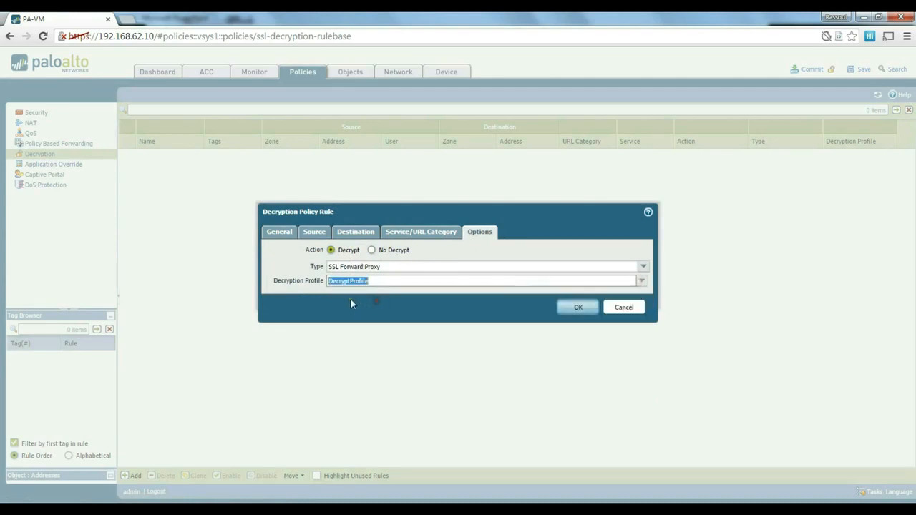
{"action": "left_click", "coordinate": [580, 308]}
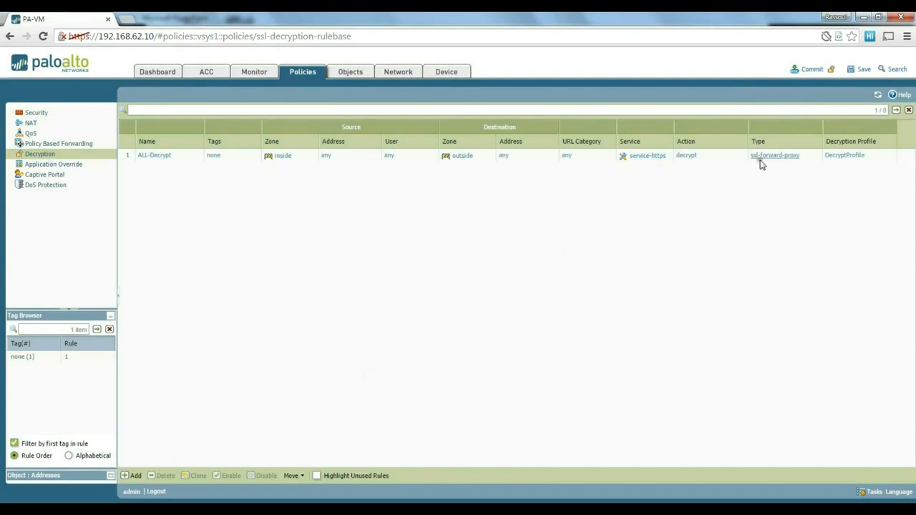
- Switch to the Windows XP Professional virtual machine in VMware Workstation and log on to Windows with the account password
{"action": "mouse_move", "coordinate": [335, 509]}
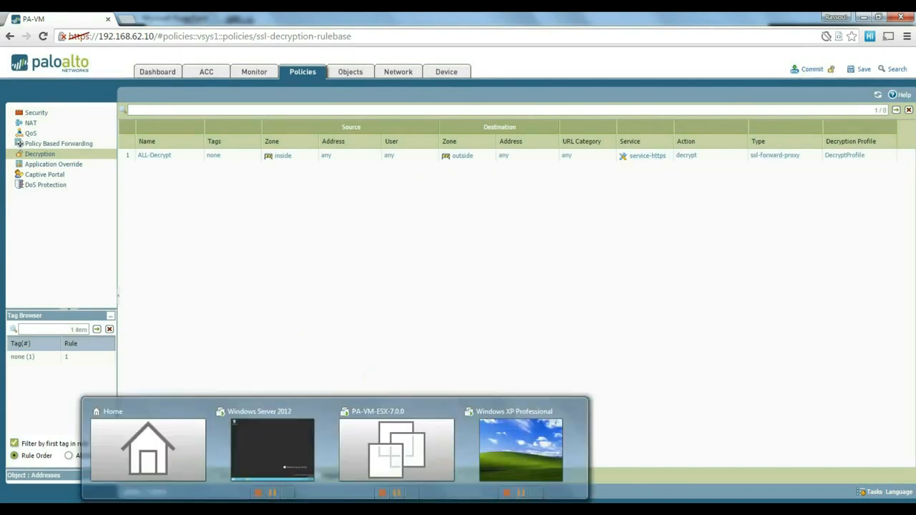
{"action": "left_click", "coordinate": [527, 452]}
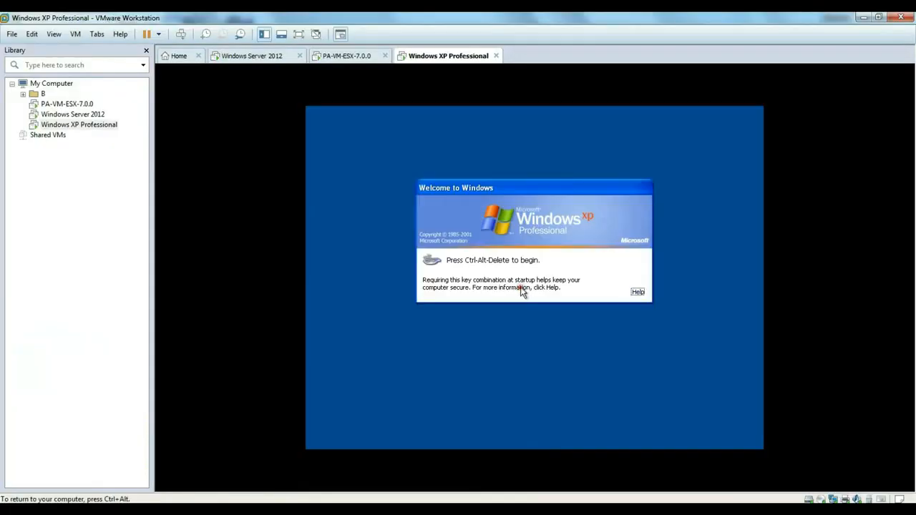
{"action": "key", "text": "ctrl+alt+Insert"}
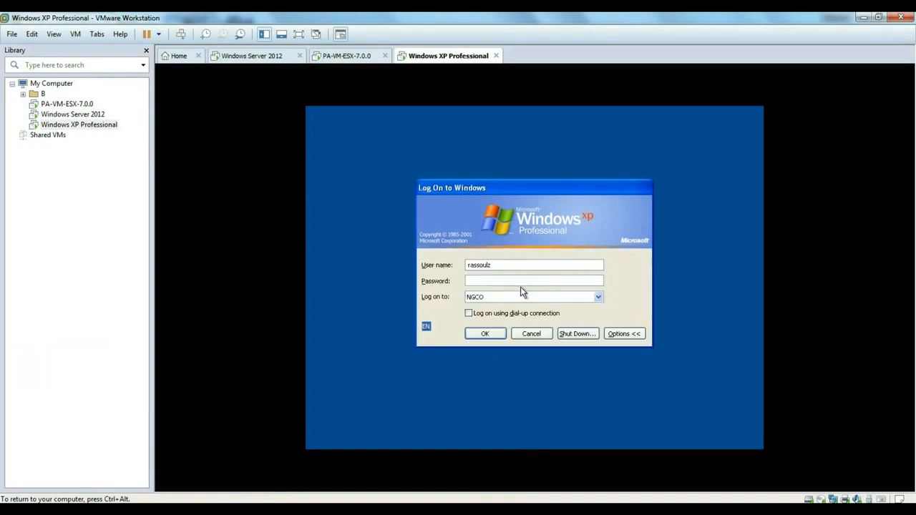
{"action": "key", "text": "Return"}
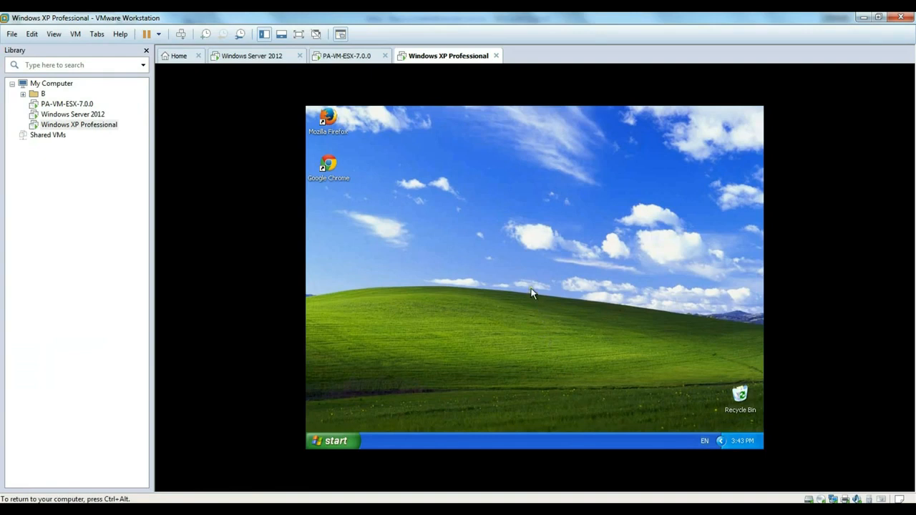
- Open Google Chrome in the virtual machine and go to gmail.com
{"action": "left_click", "coordinate": [341, 176]}
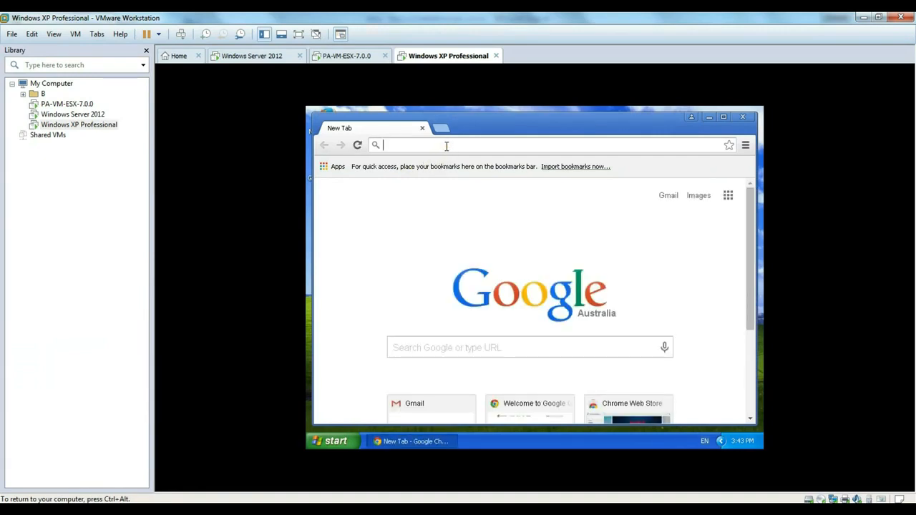
{"action": "type", "text": "gmail"}
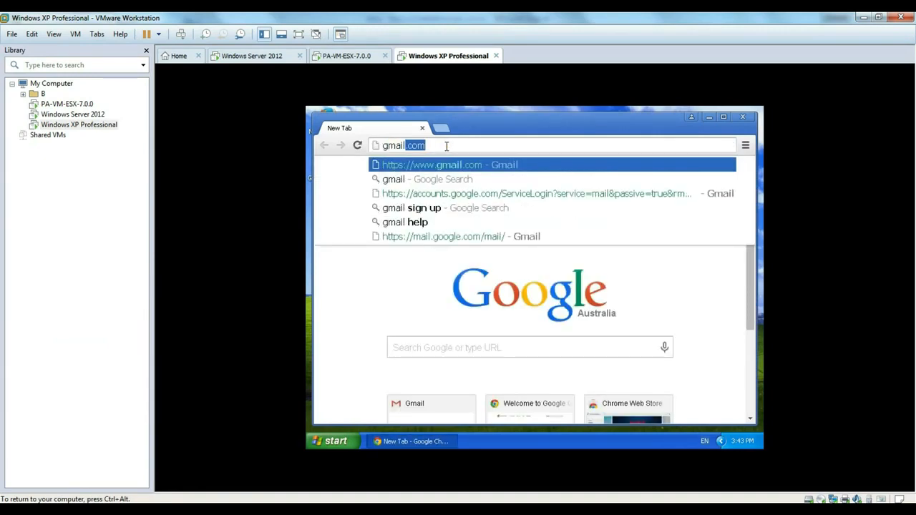
{"action": "key", "text": "Return"}
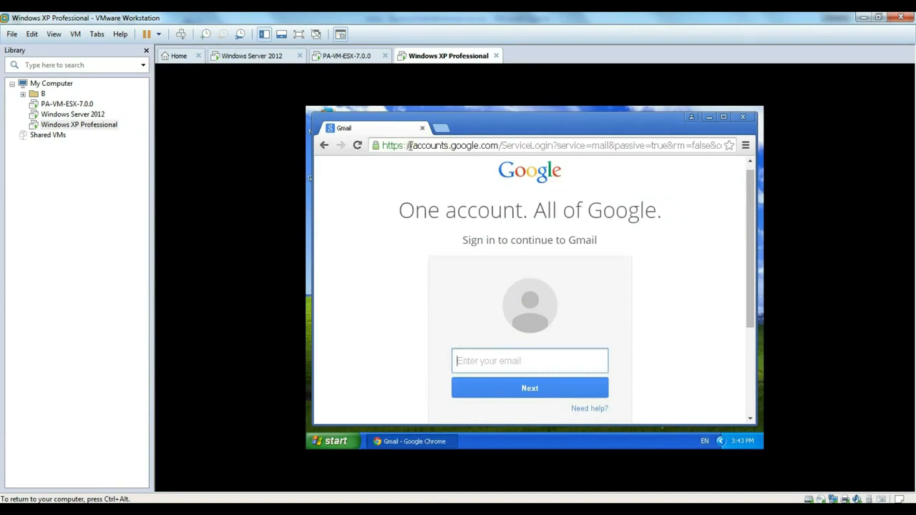
- Maximize the browser window and view the certificate of the Gmail sign-in page to check its issuer
{"action": "left_click", "coordinate": [723, 116]}
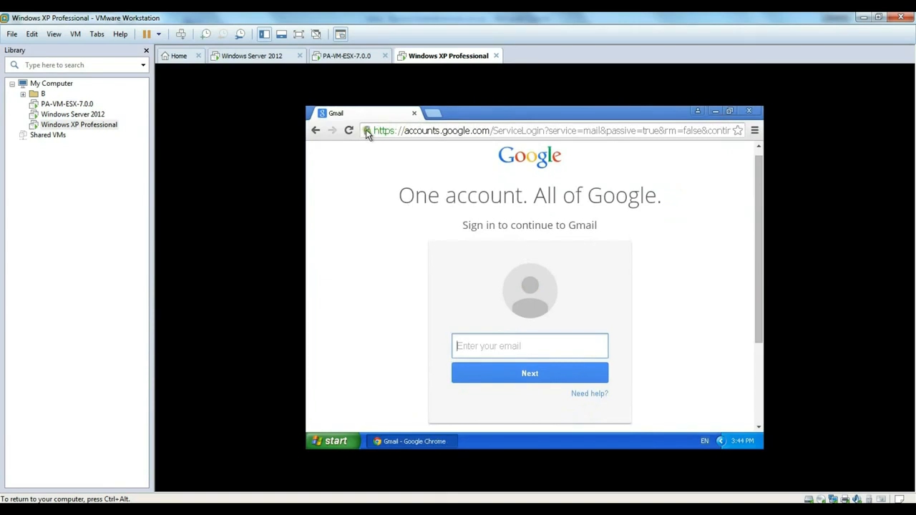
{"action": "left_click", "coordinate": [366, 130]}
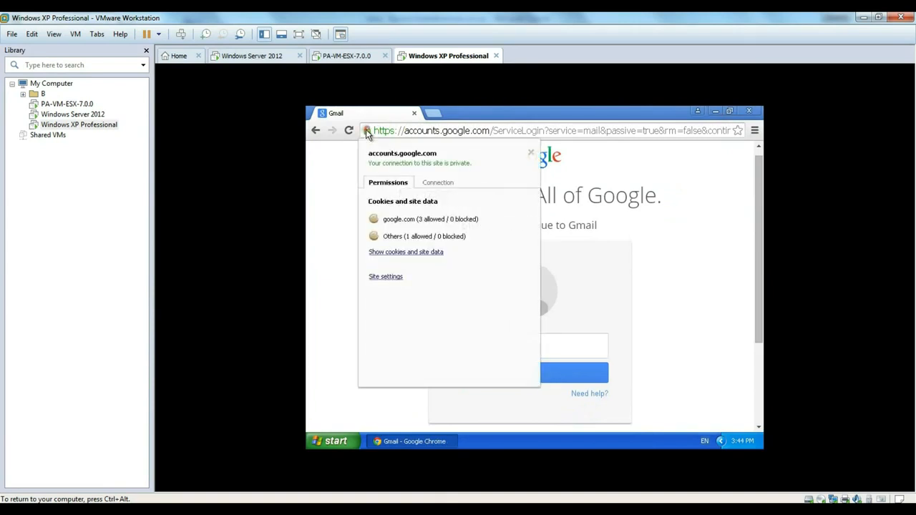
{"action": "left_click", "coordinate": [430, 182]}
{"action": "left_click", "coordinate": [420, 234]}
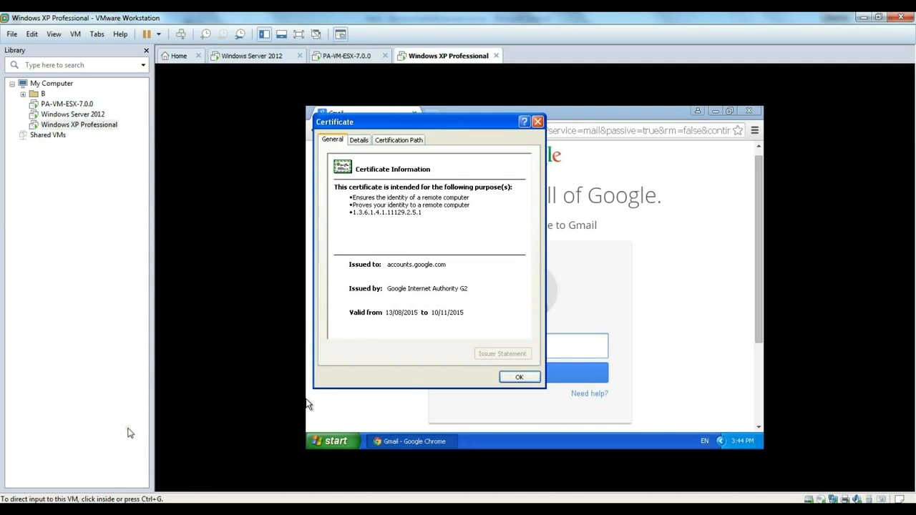
- Switch back to the PA-VM firewall web interface and review the Options settings of the ALL-Decrypt rule
{"action": "key", "text": "F1"}
{"action": "left_click", "coordinate": [412, 296]}
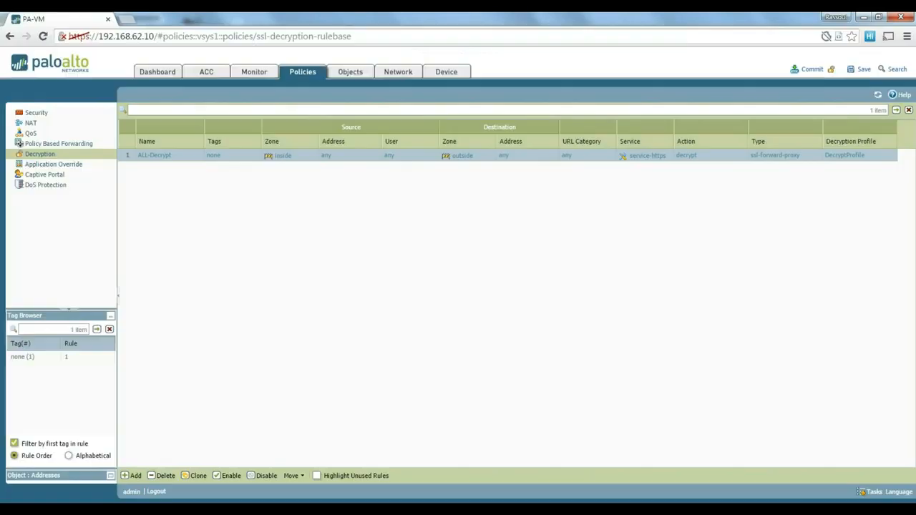
{"action": "left_click", "coordinate": [164, 160]}
{"action": "left_click", "coordinate": [491, 231]}
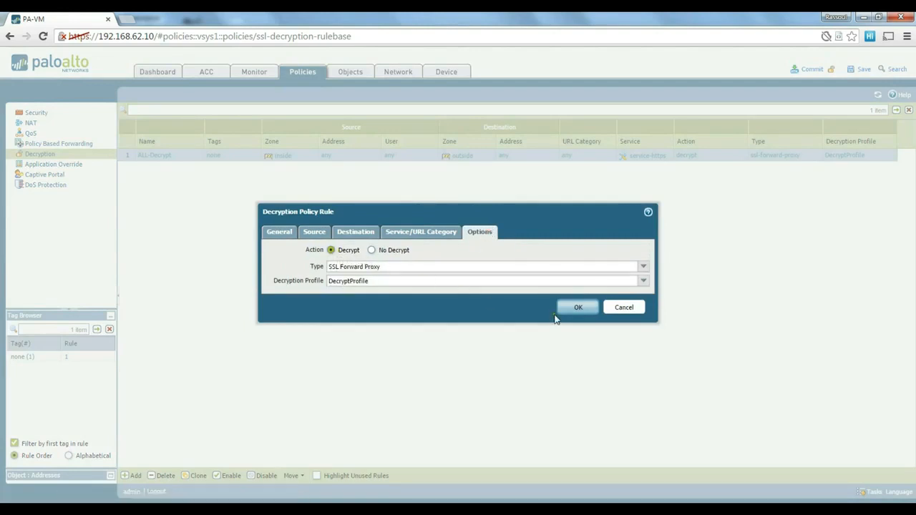
{"action": "left_click", "coordinate": [576, 309]}
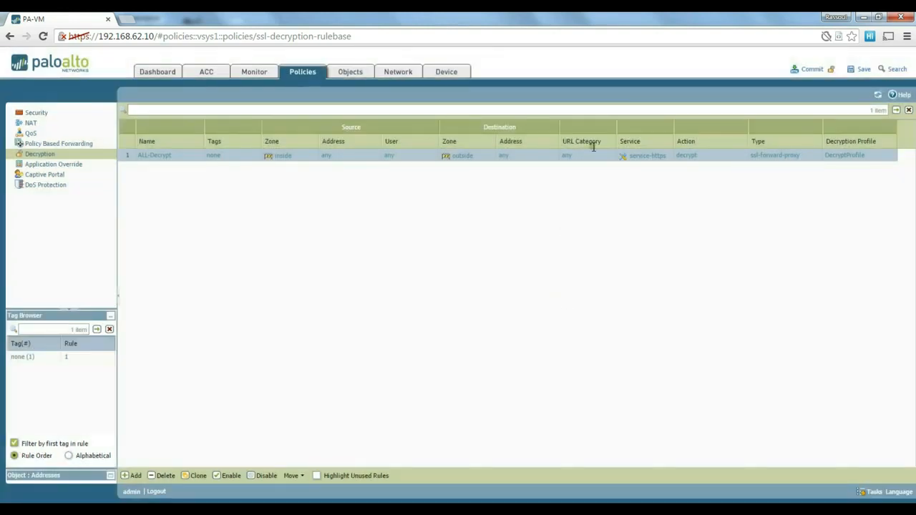
- Commit the firewall changes, including the device, network, policy and object configuration, and close the commit report
{"action": "left_click", "coordinate": [813, 71]}
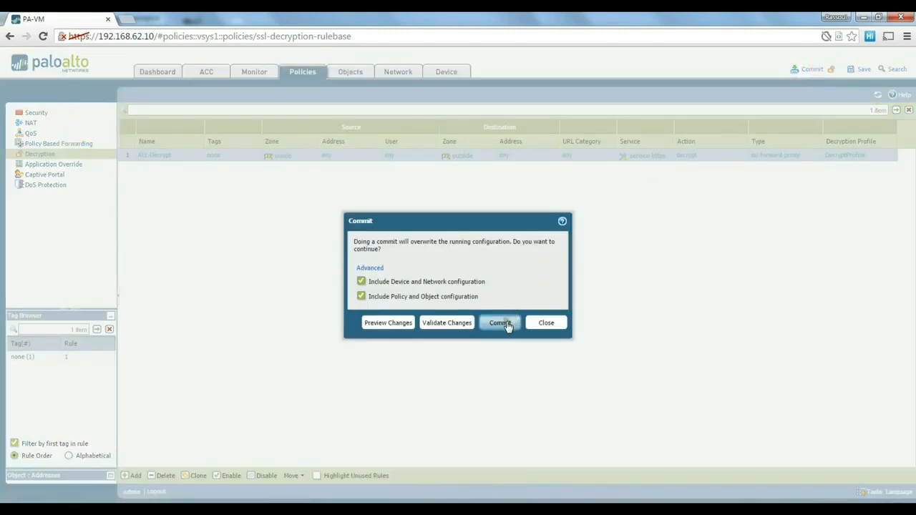
{"action": "left_click", "coordinate": [500, 323]}
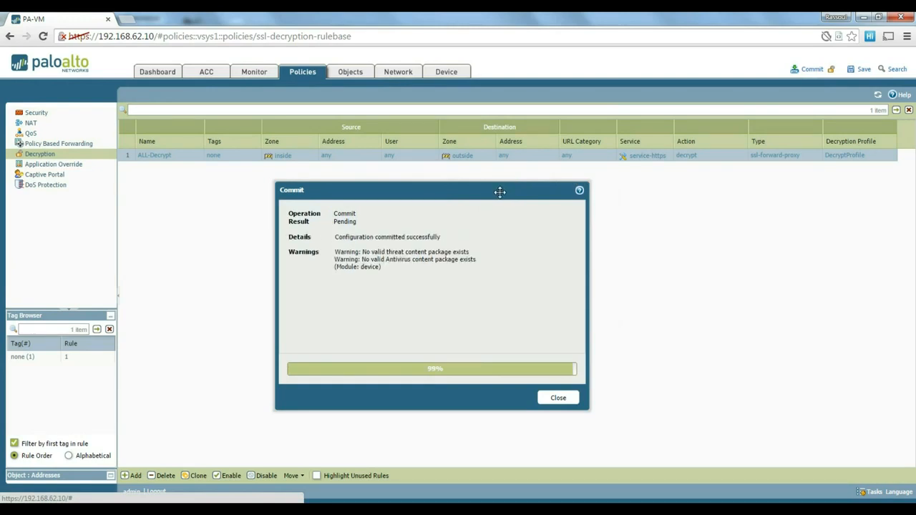
{"action": "left_click", "coordinate": [562, 398]}
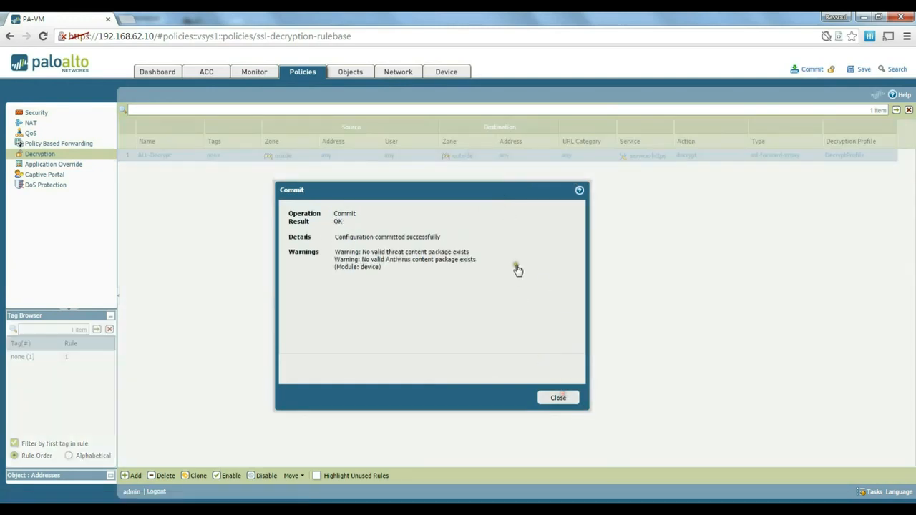
{"action": "left_click", "coordinate": [561, 399]}
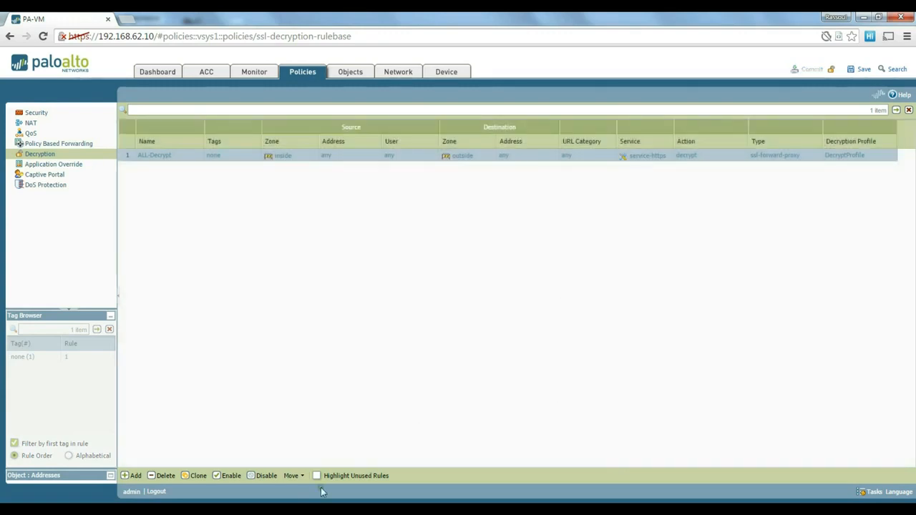
- Return to the Windows XP virtual machine, restart Google Chrome and load gmail.com again
{"action": "left_click", "coordinate": [529, 461]}
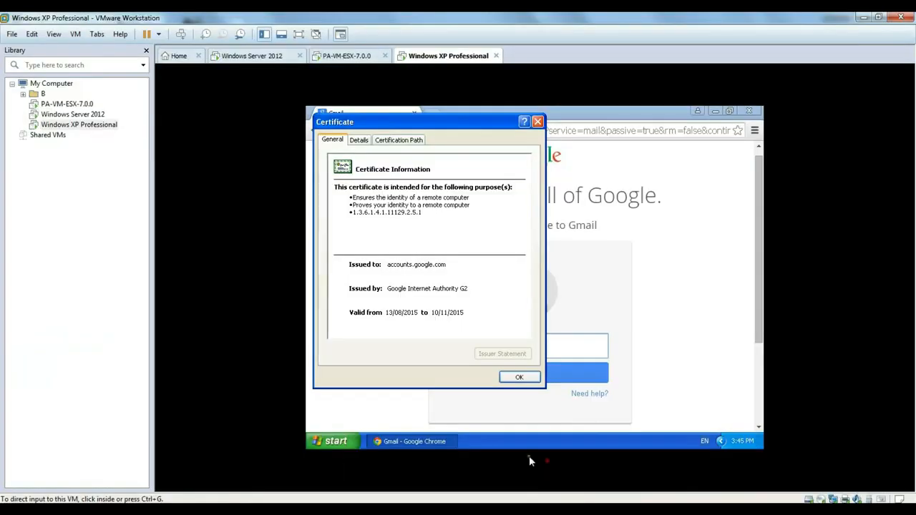
{"action": "left_click", "coordinate": [519, 378]}
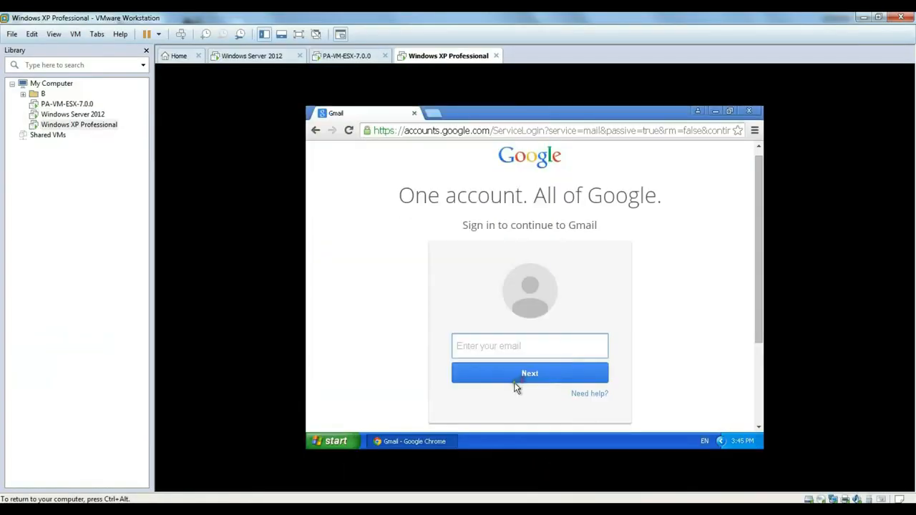
{"action": "left_click", "coordinate": [748, 112]}
{"action": "double_click", "coordinate": [328, 169]}
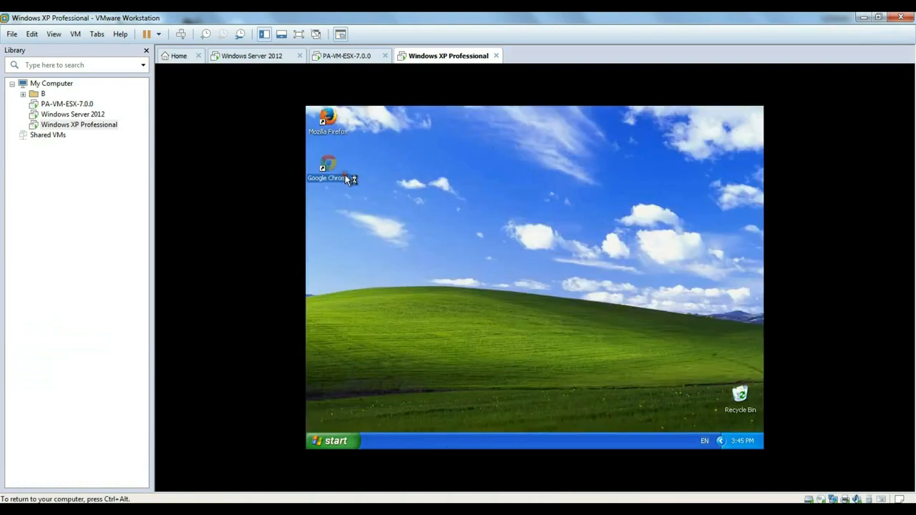
{"action": "type", "text": "gmail.com"}
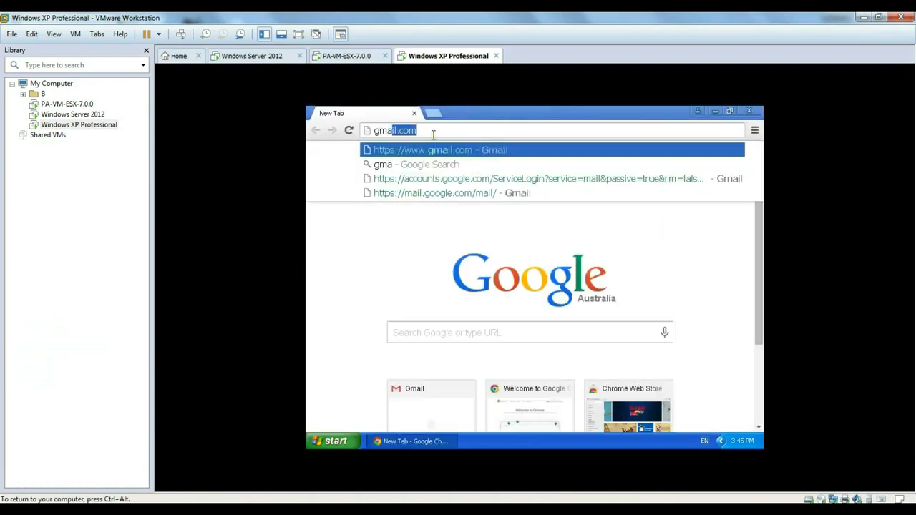
{"action": "key", "text": "Return"}
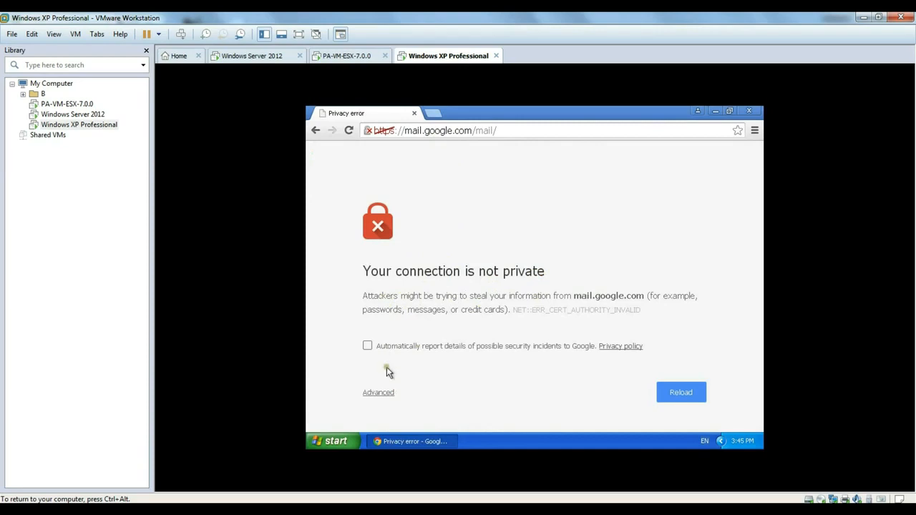
- Read the advanced details of the privacy error page for mail.google.com
{"action": "left_click", "coordinate": [378, 392]}
{"action": "scroll", "coordinate": [422, 314], "scroll_direction": "down", "scroll_amount": 2}
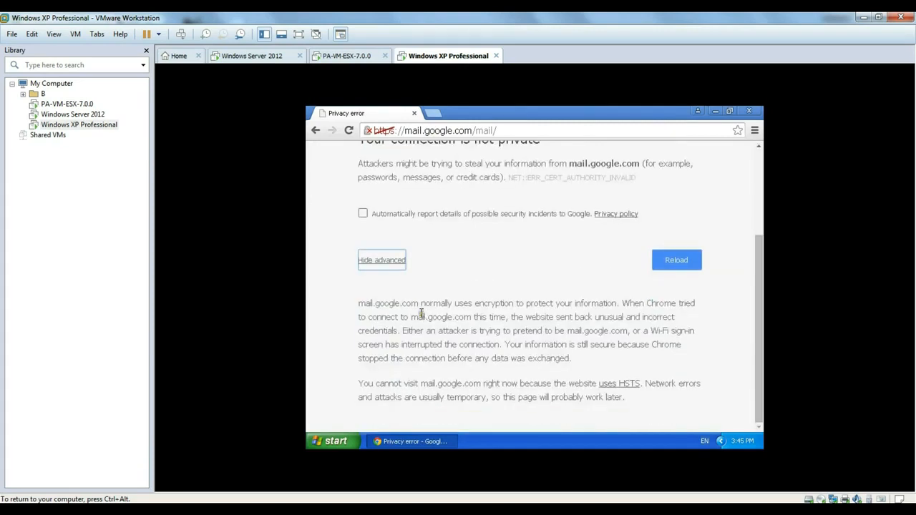
{"action": "scroll", "coordinate": [422, 299], "scroll_direction": "up", "scroll_amount": 2}
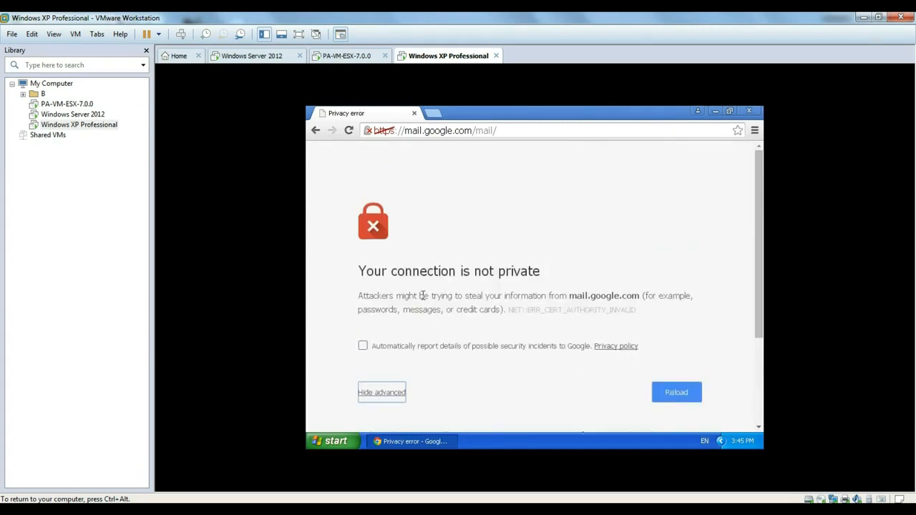
- View the certificate presented for mail.google.com to check its issuer, and close the certificate window
{"action": "left_click", "coordinate": [369, 131]}
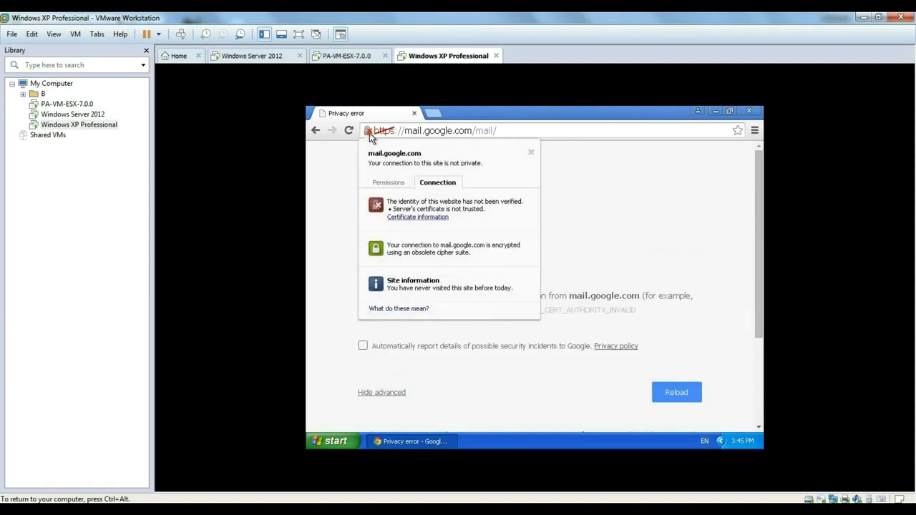
{"action": "left_click", "coordinate": [410, 218]}
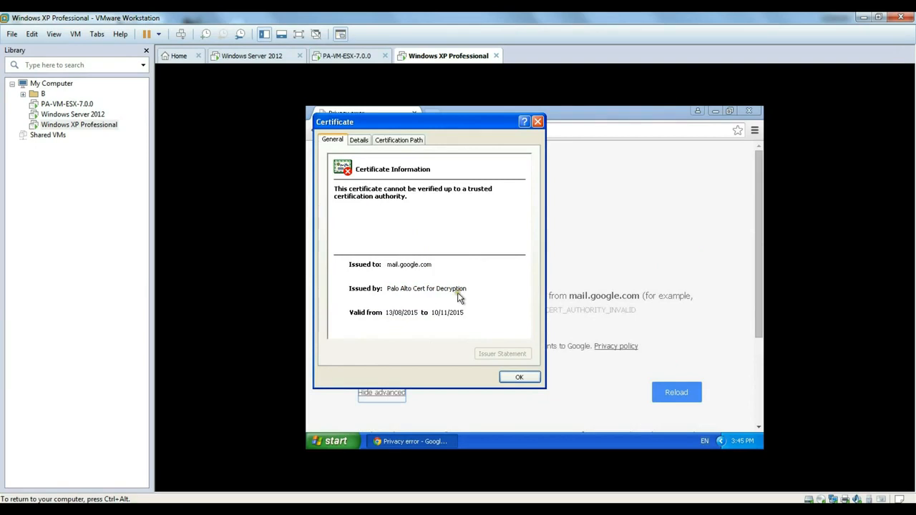
{"action": "left_click", "coordinate": [519, 377]}
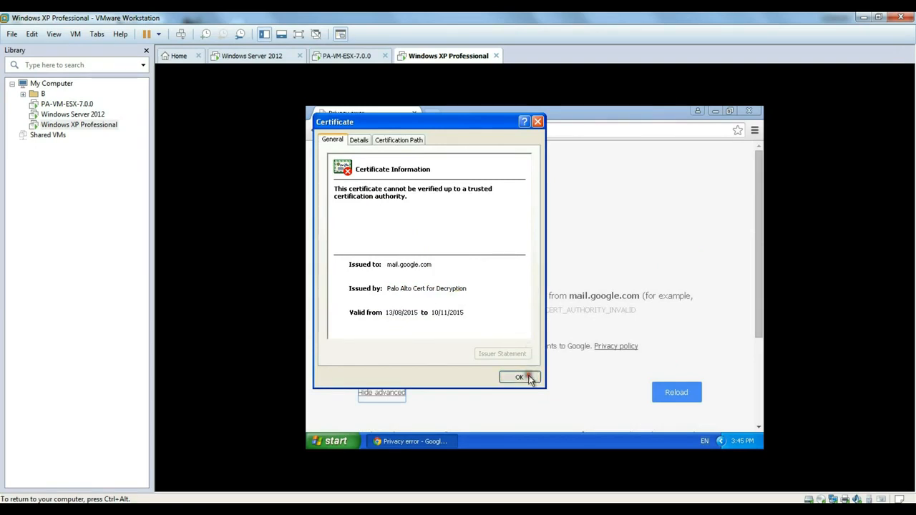
- Read the advanced explanation on the mail.google.com privacy error page, including the note about HSTS
{"action": "scroll", "coordinate": [450, 290], "scroll_direction": "down", "scroll_amount": 3}
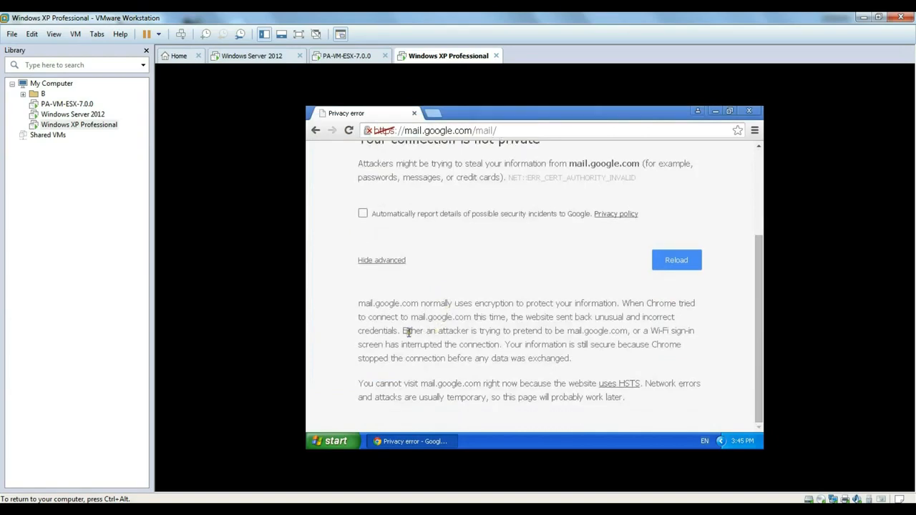
{"action": "scroll", "coordinate": [486, 341], "scroll_direction": "up", "scroll_amount": 4}
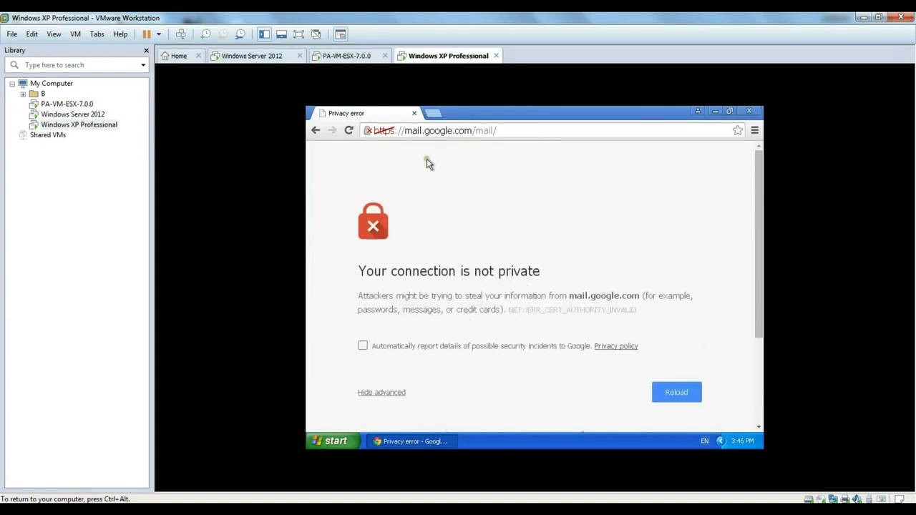
{"action": "scroll", "coordinate": [484, 244], "scroll_direction": "down", "scroll_amount": 3}
{"action": "left_click_drag", "start_coordinate": [643, 385], "coordinate": [599, 391]}
{"action": "left_click", "coordinate": [537, 348]}
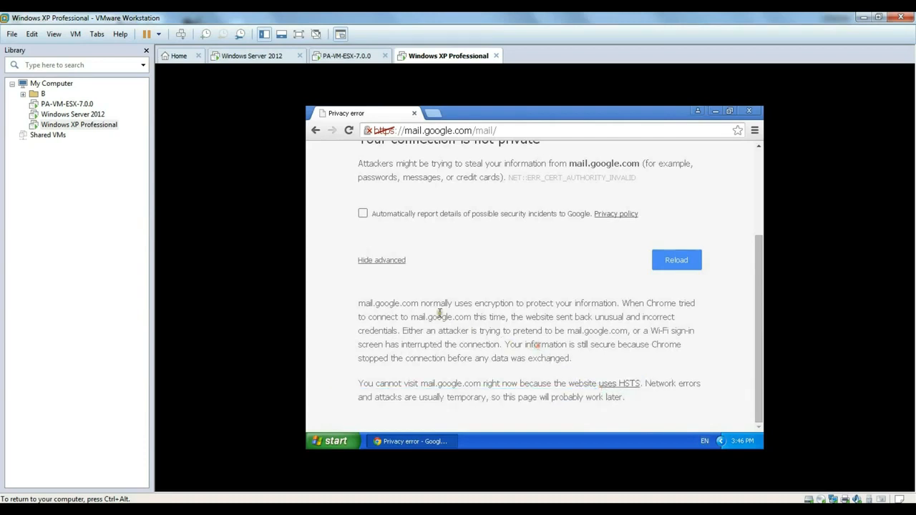
{"action": "scroll", "coordinate": [440, 313], "scroll_direction": "up", "scroll_amount": 3}
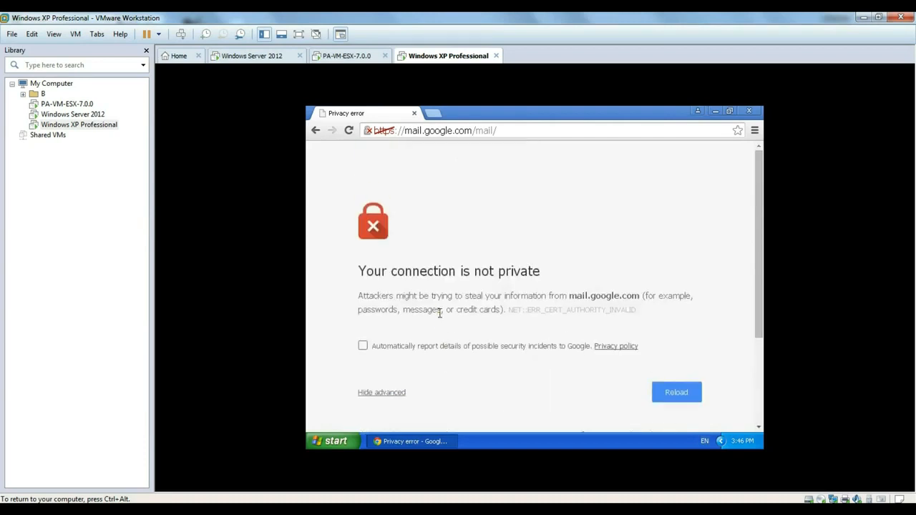
- View the mail.google.com certificate again, checking its details and the status of each certificate in its certification path
{"action": "left_click", "coordinate": [368, 131]}
{"action": "left_click", "coordinate": [414, 216]}
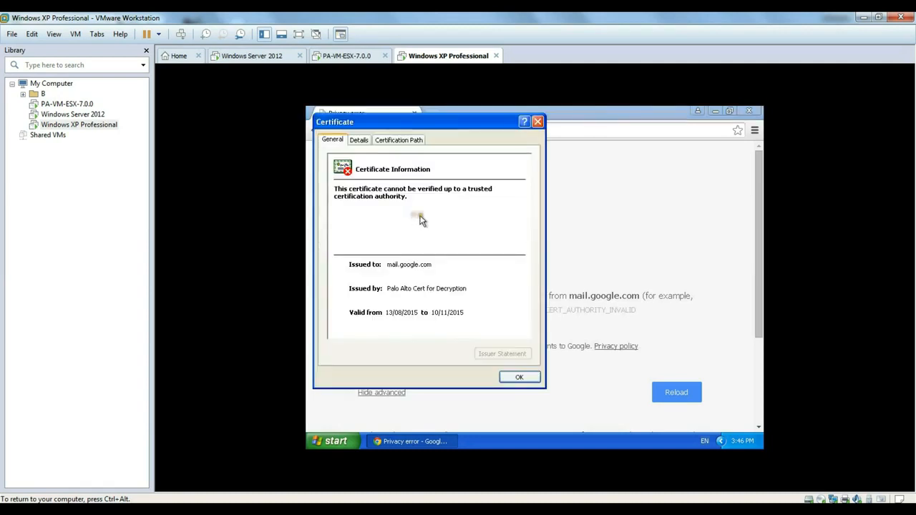
{"action": "left_click", "coordinate": [359, 140]}
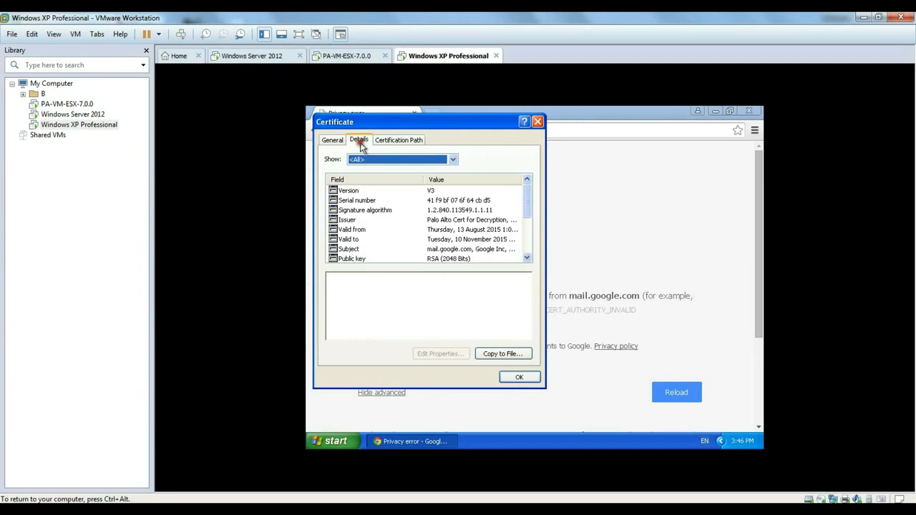
{"action": "left_click", "coordinate": [379, 140]}
{"action": "left_click", "coordinate": [360, 140]}
{"action": "left_click", "coordinate": [383, 141]}
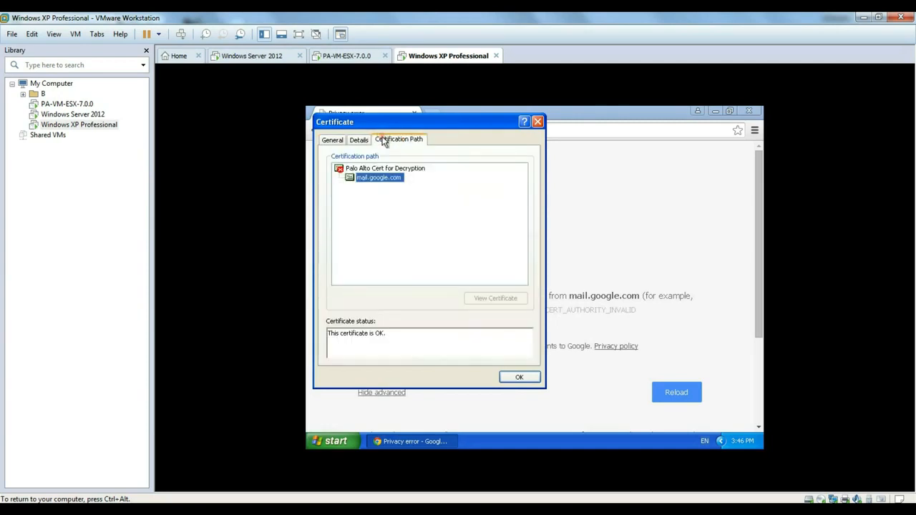
{"action": "left_click", "coordinate": [373, 169]}
{"action": "left_click", "coordinate": [372, 179]}
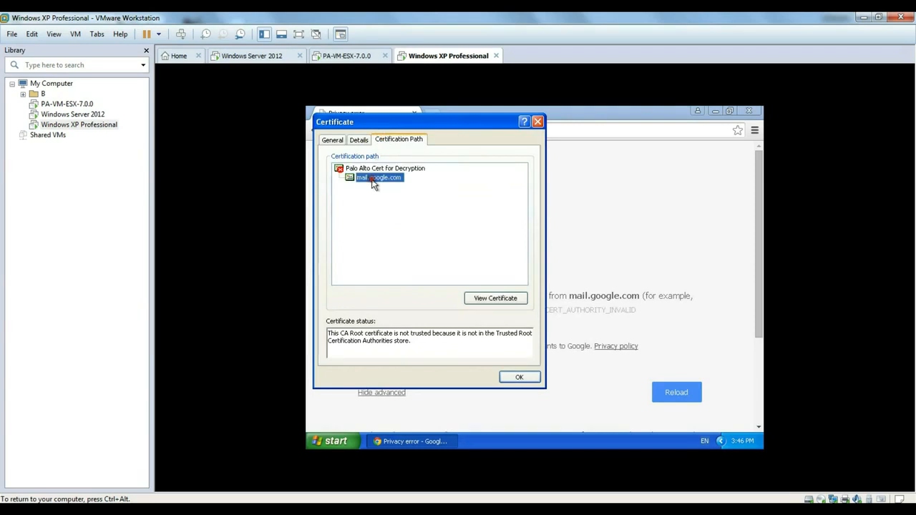
- Export the mail.google.com certificate to the desktop as p1 in DER encoded binary X.509 format
{"action": "left_click", "coordinate": [359, 139]}
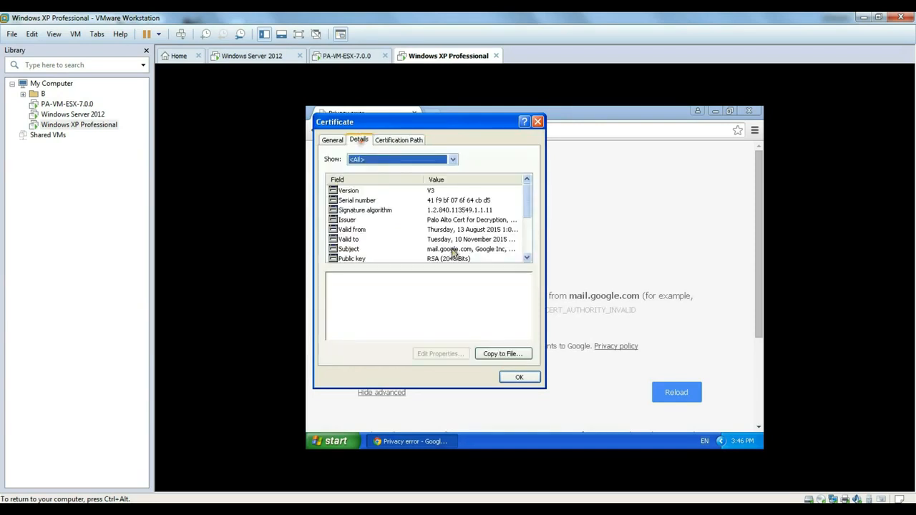
{"action": "left_click", "coordinate": [499, 354]}
{"action": "left_click", "coordinate": [525, 364]}
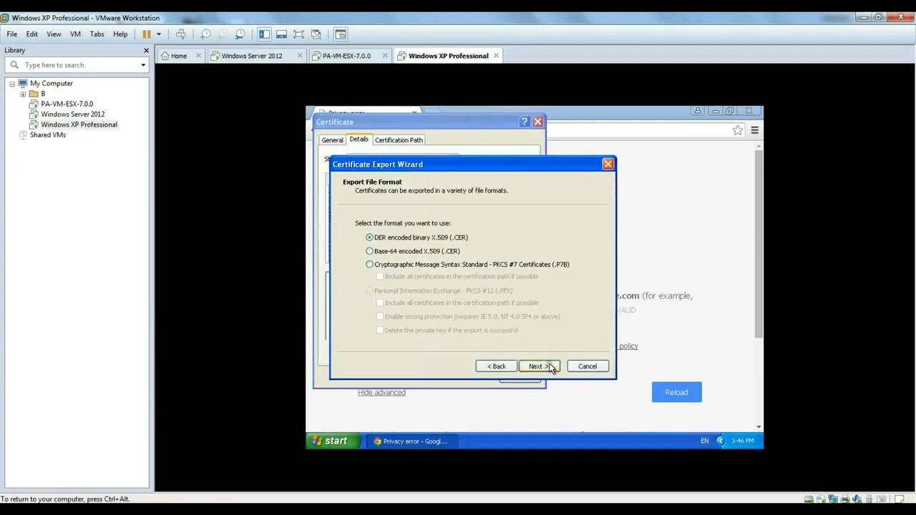
{"action": "left_click", "coordinate": [551, 367]}
{"action": "left_click", "coordinate": [561, 238]}
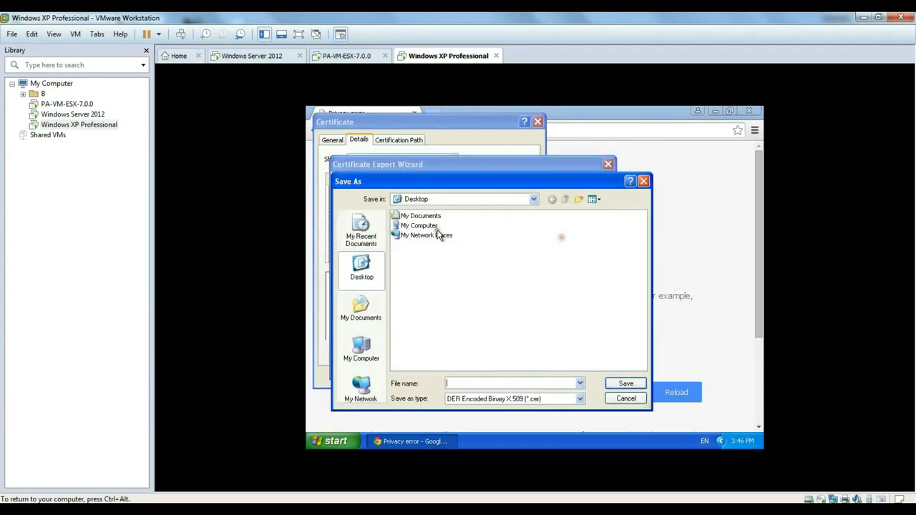
{"action": "type", "text": "p1"}
{"action": "left_click", "coordinate": [624, 383]}
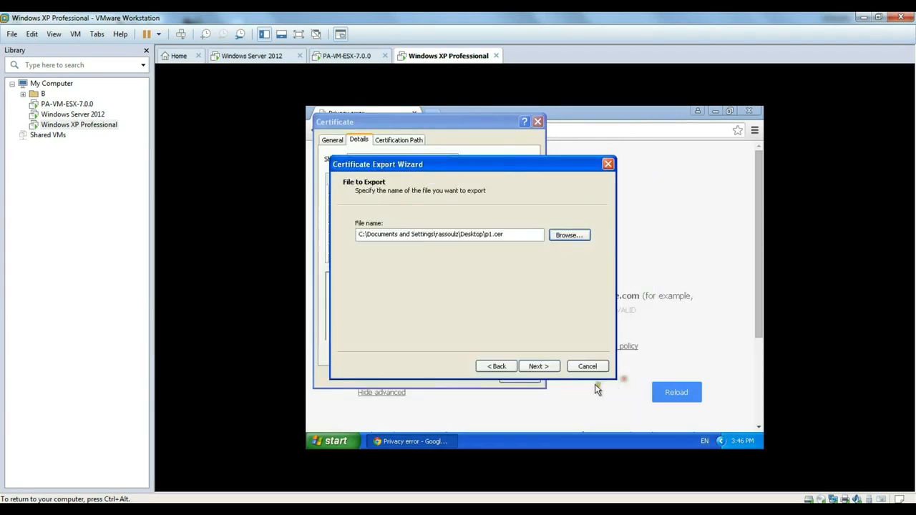
{"action": "left_click", "coordinate": [545, 368]}
{"action": "left_click", "coordinate": [539, 366]}
{"action": "left_click", "coordinate": [536, 305]}
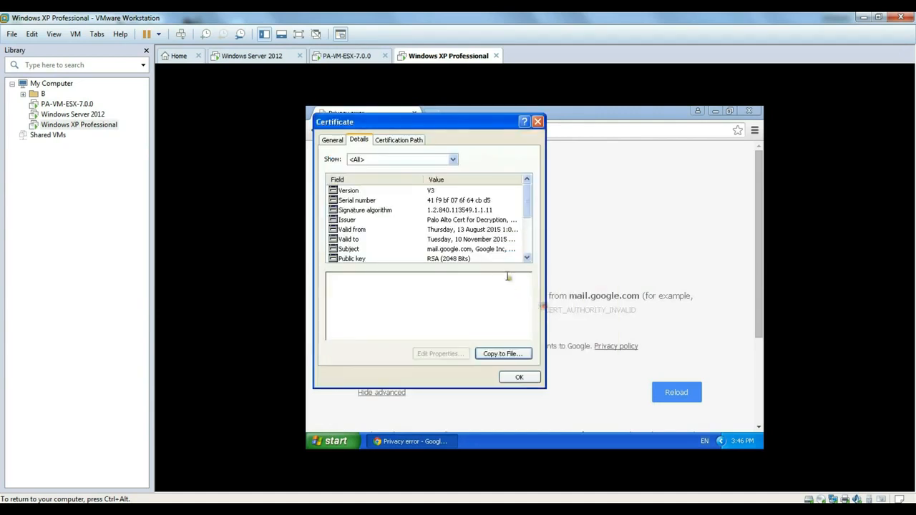
- Open the Palo Alto Cert for Decryption root certificate from the certification path and reposition its window
{"action": "left_click", "coordinate": [398, 140]}
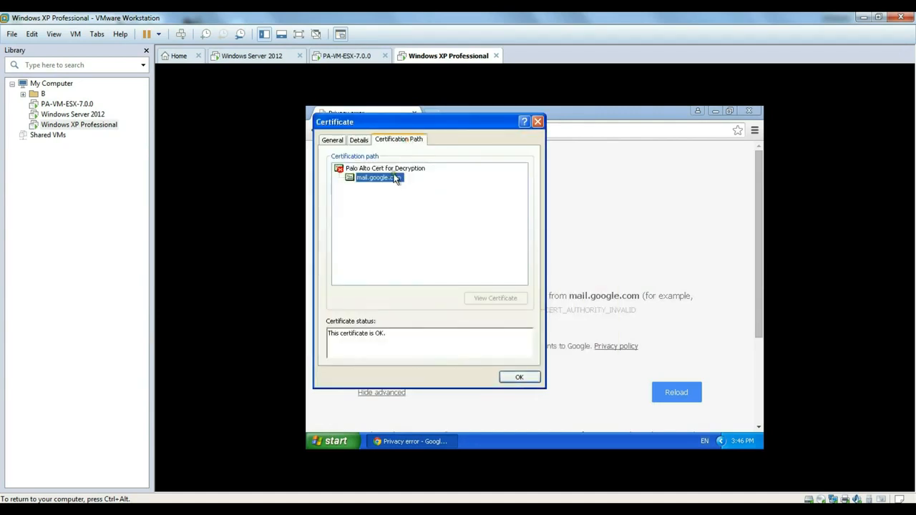
{"action": "left_click", "coordinate": [386, 169]}
{"action": "left_click", "coordinate": [496, 298]}
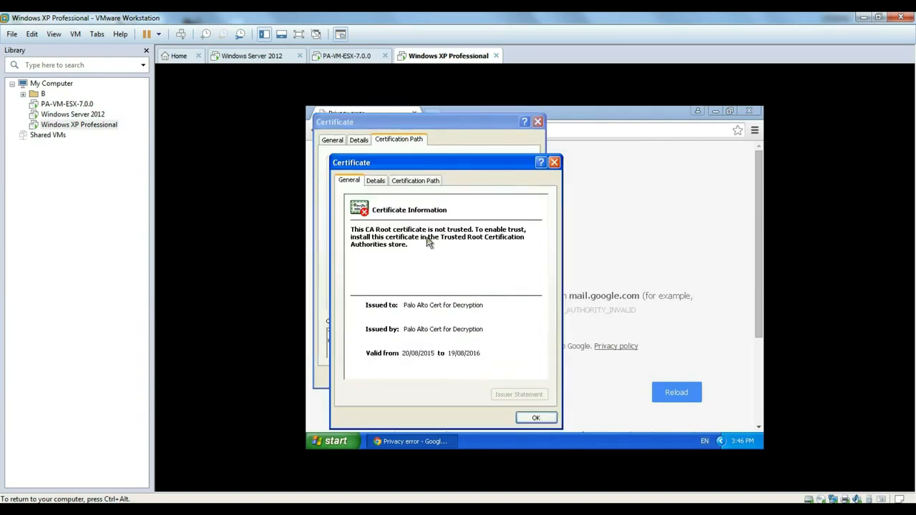
{"action": "left_click_drag", "start_coordinate": [415, 162], "coordinate": [430, 150]}
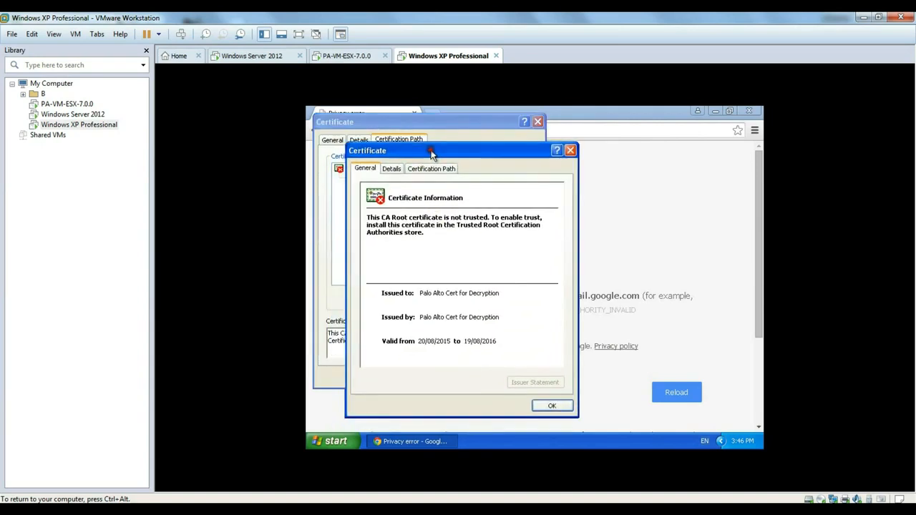
- Export the Palo Alto Cert for Decryption root certificate to a DER encoded file named p2
{"action": "left_click", "coordinate": [400, 171]}
{"action": "left_click", "coordinate": [528, 381]}
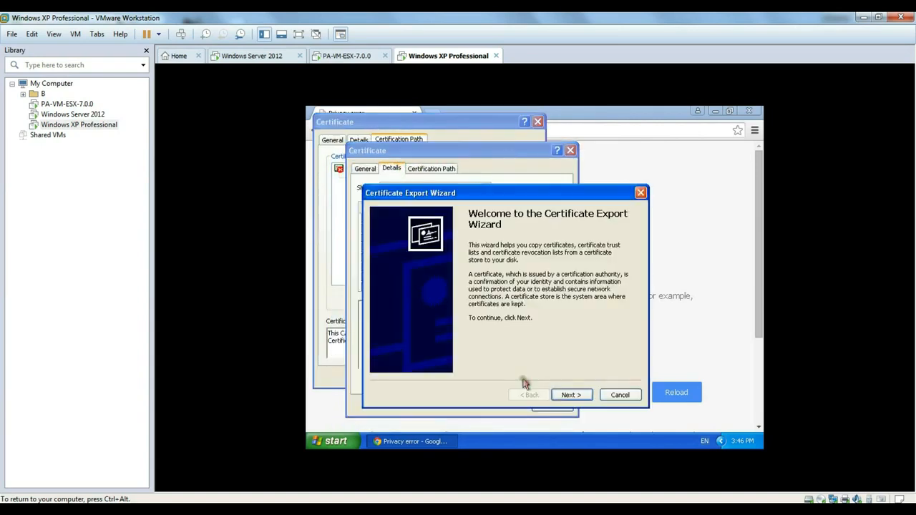
{"action": "left_click", "coordinate": [571, 395]}
{"action": "left_click", "coordinate": [577, 395]}
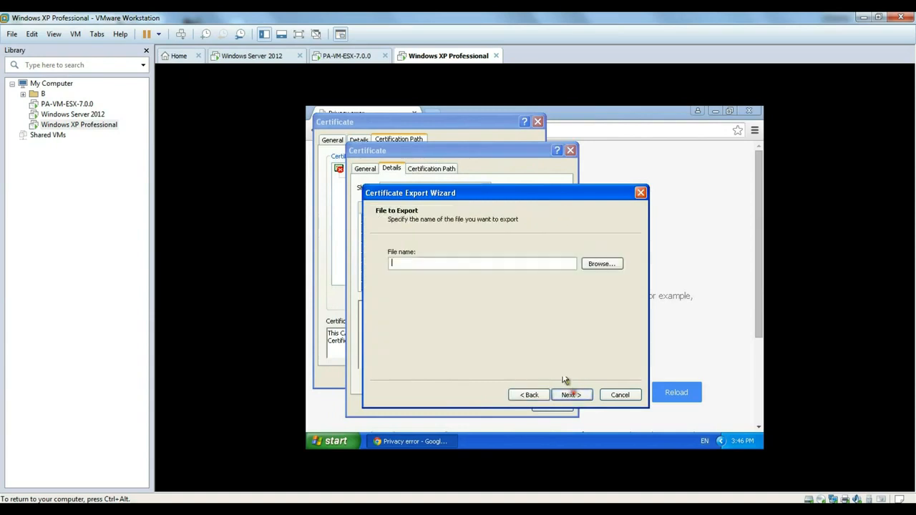
{"action": "left_click", "coordinate": [609, 264]}
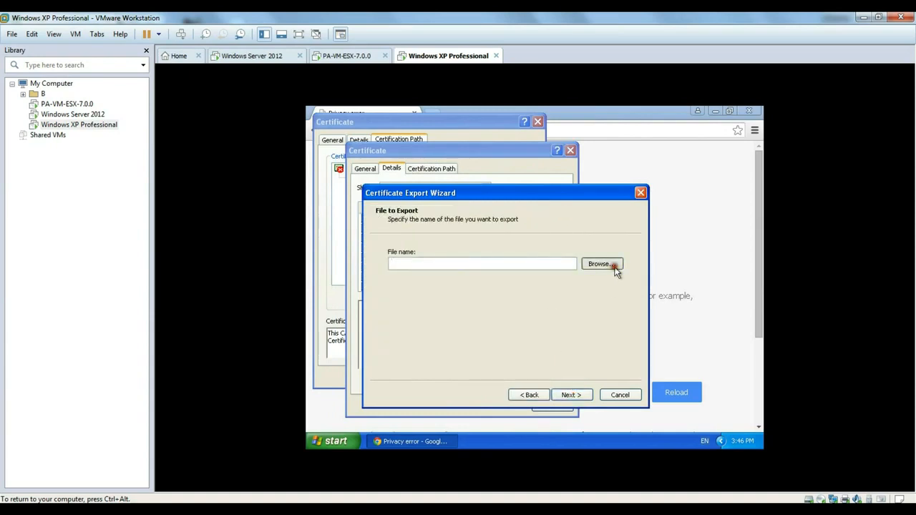
{"action": "type", "text": "p2"}
{"action": "key", "text": "Return"}
{"action": "left_click", "coordinate": [574, 396]}
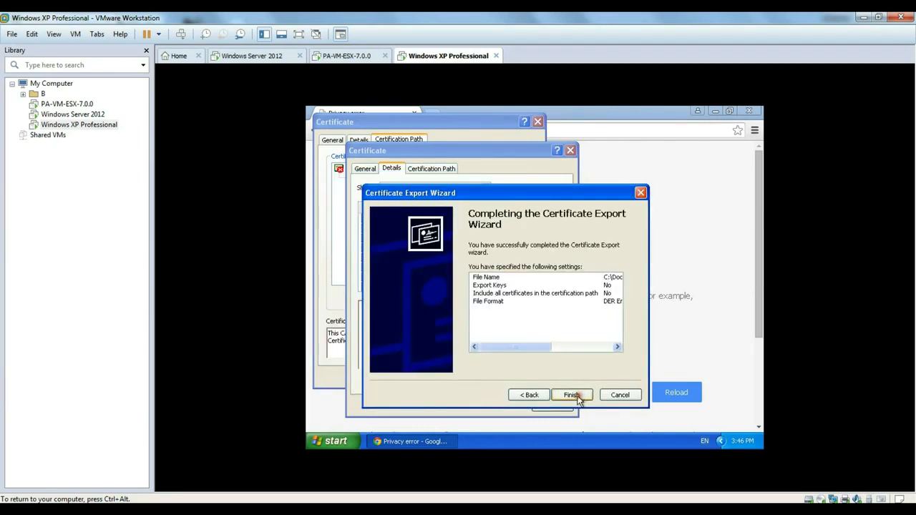
{"action": "left_click", "coordinate": [572, 397]}
{"action": "left_click", "coordinate": [536, 302]}
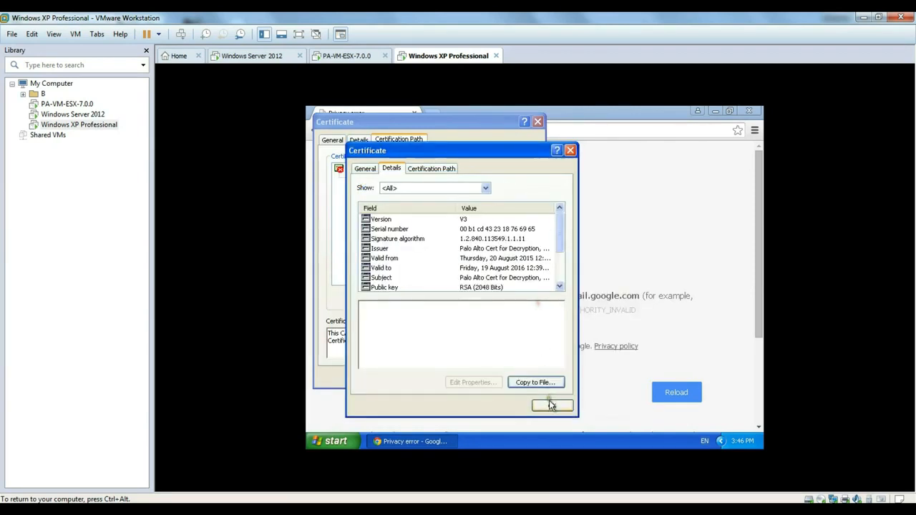
- Close both certificate windows and exit Google Chrome
{"action": "left_click", "coordinate": [549, 405]}
{"action": "left_click", "coordinate": [519, 378]}
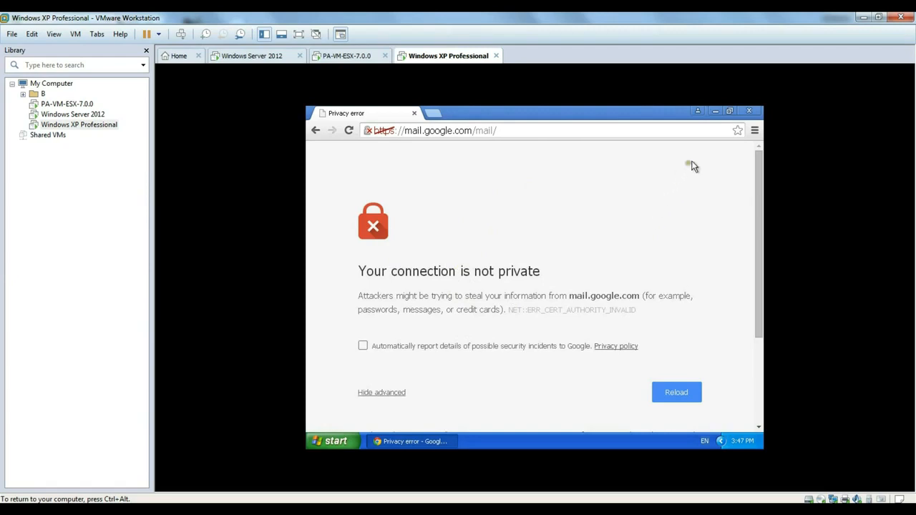
{"action": "left_click", "coordinate": [748, 112]}
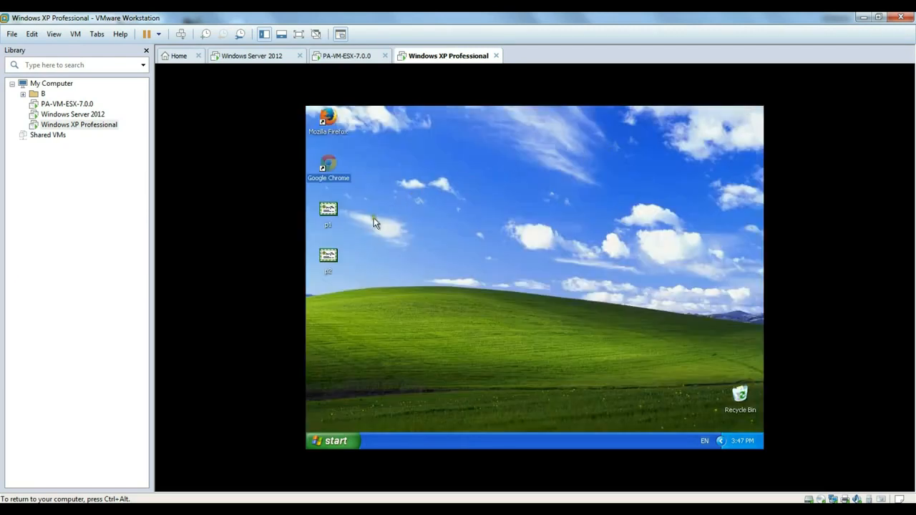
- Relaunch Google Chrome and open the certificate manager from the HTTPS/SSL section of its advanced settings
{"action": "mouse_move", "coordinate": [330, 210]}
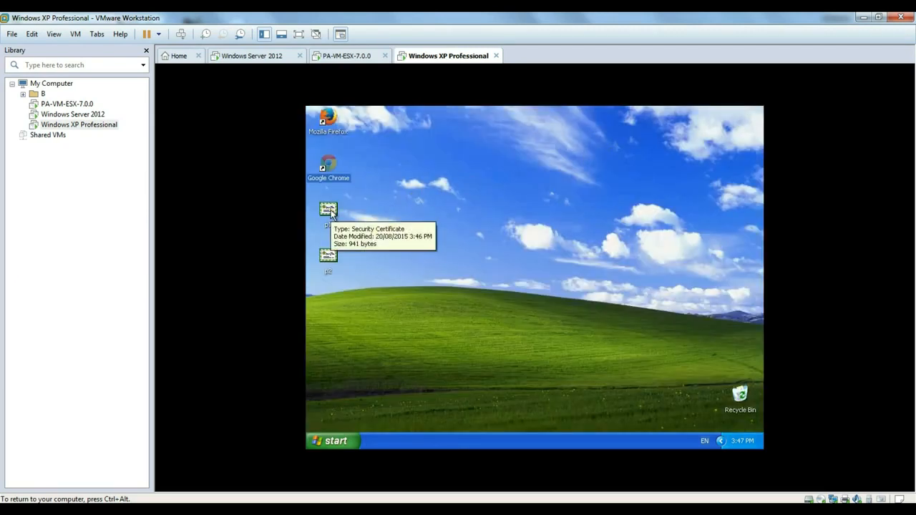
{"action": "double_click", "coordinate": [344, 178]}
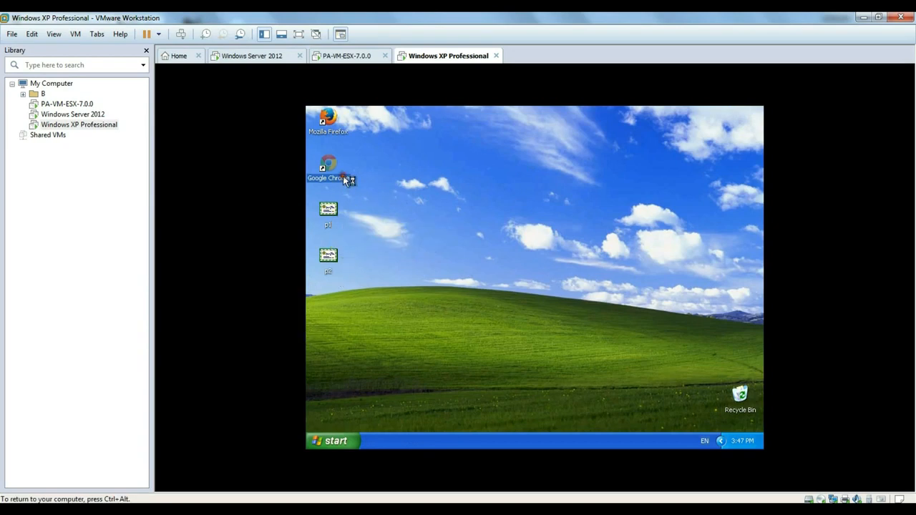
{"action": "left_click", "coordinate": [753, 131]}
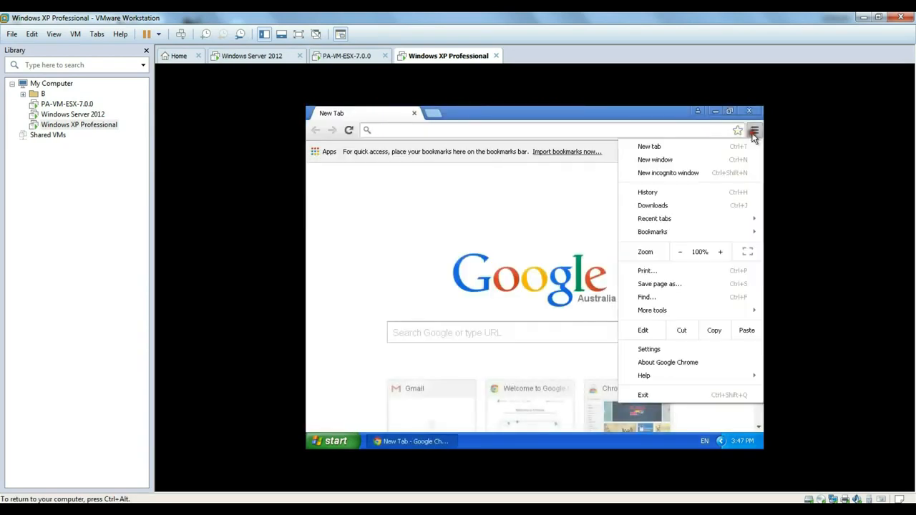
{"action": "left_click", "coordinate": [678, 349]}
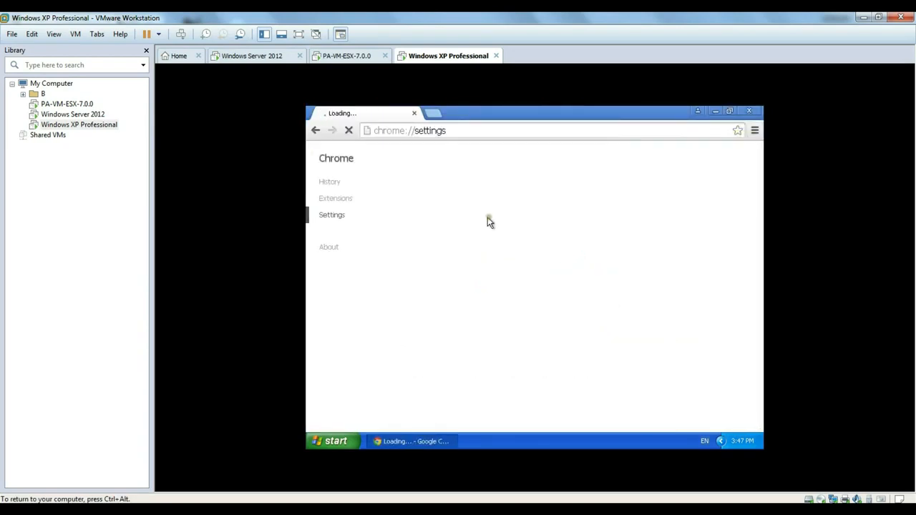
{"action": "scroll", "coordinate": [459, 271], "scroll_direction": "down", "scroll_amount": 5}
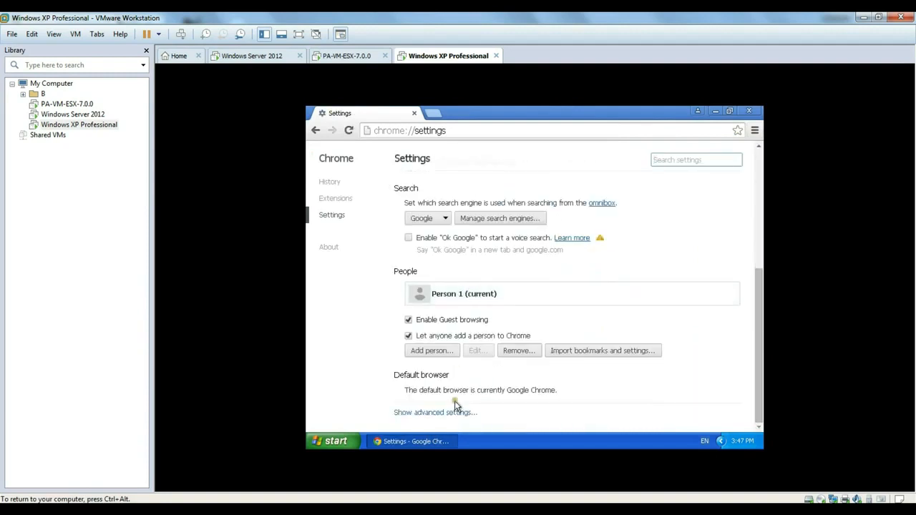
{"action": "left_click", "coordinate": [455, 412]}
{"action": "scroll", "coordinate": [499, 329], "scroll_direction": "down", "scroll_amount": 3}
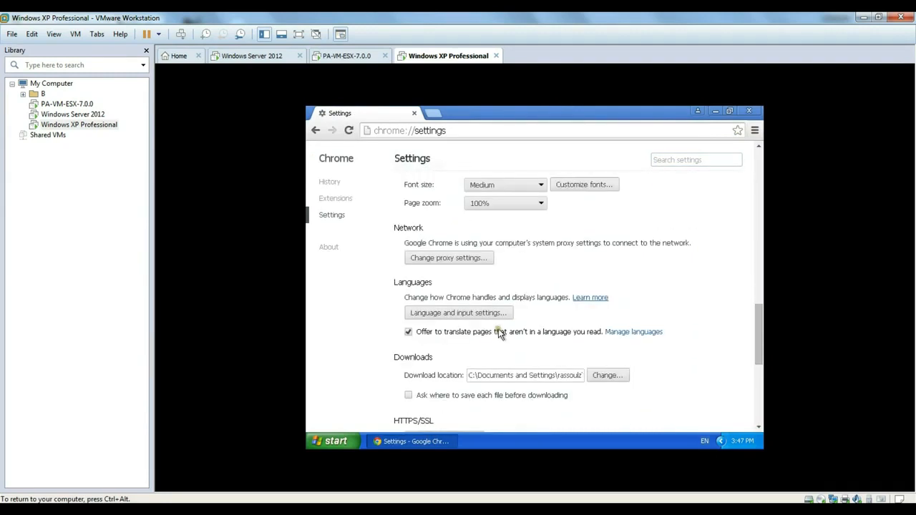
{"action": "scroll", "coordinate": [472, 288], "scroll_direction": "down", "scroll_amount": 2}
{"action": "left_click", "coordinate": [444, 323]}
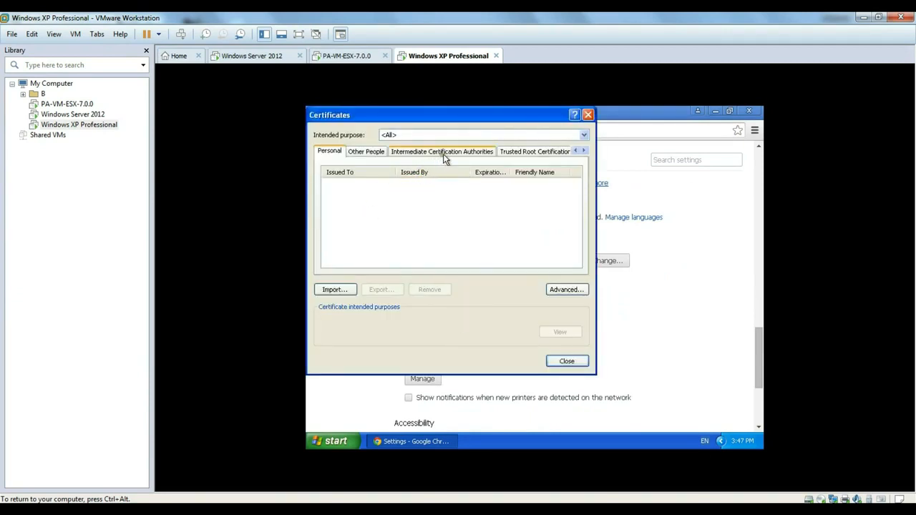
- Import p1.cer from the desktop into the Trusted Root Certification Authorities store
{"action": "left_click", "coordinate": [508, 152]}
{"action": "left_click", "coordinate": [336, 290]}
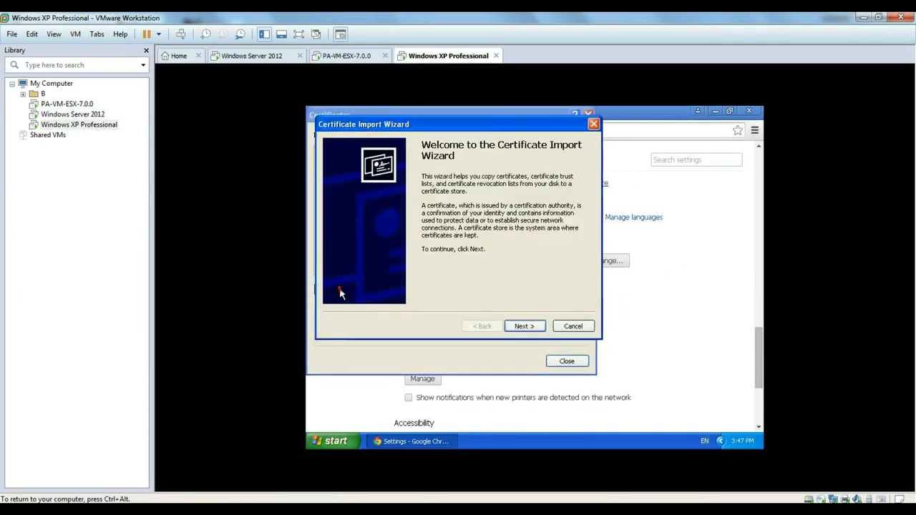
{"action": "left_click", "coordinate": [523, 326]}
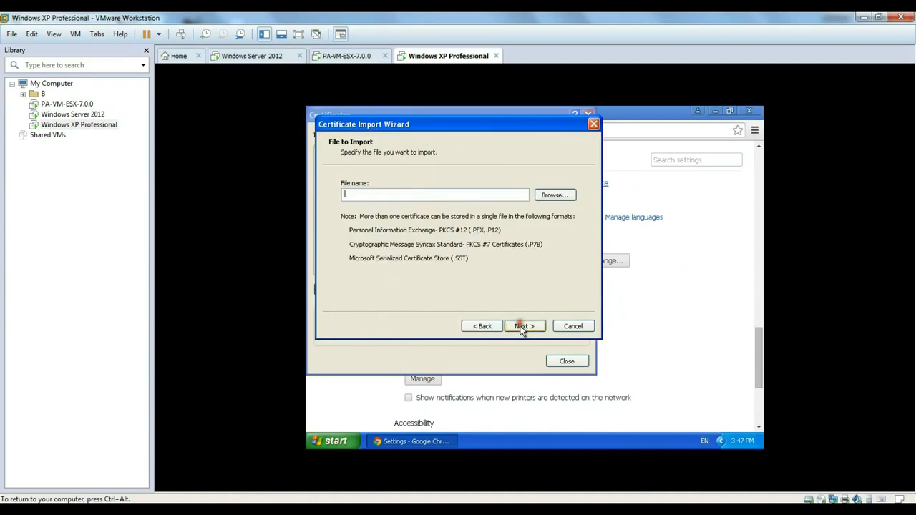
{"action": "left_click", "coordinate": [551, 195]}
{"action": "double_click", "coordinate": [389, 205]}
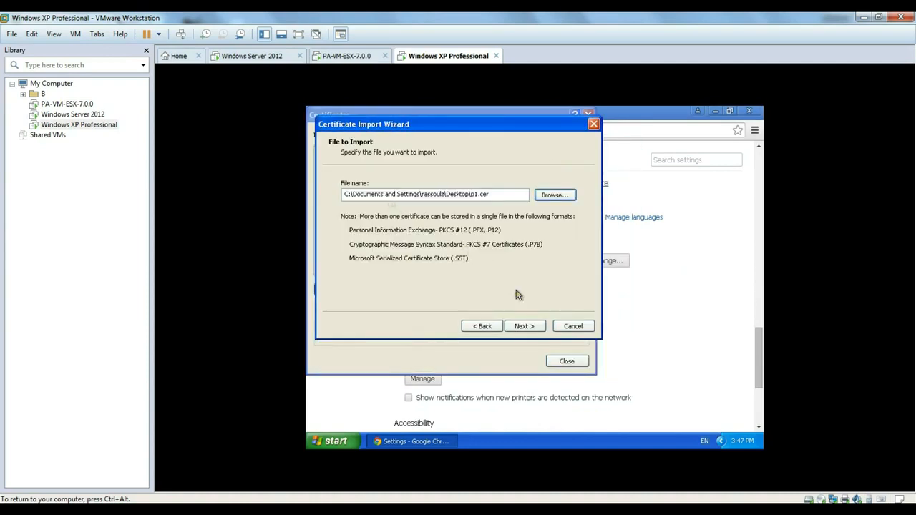
{"action": "left_click", "coordinate": [527, 326]}
{"action": "left_click", "coordinate": [537, 327]}
{"action": "left_click", "coordinate": [527, 326]}
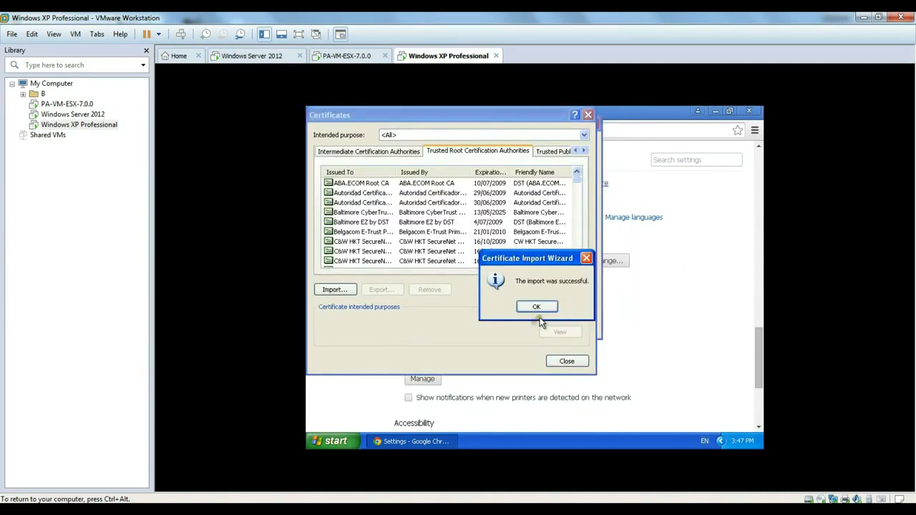
{"action": "left_click", "coordinate": [534, 307]}
- Import p2 from the desktop into the Trusted Root Certification Authorities store and close the certificate manager
{"action": "left_click", "coordinate": [347, 290]}
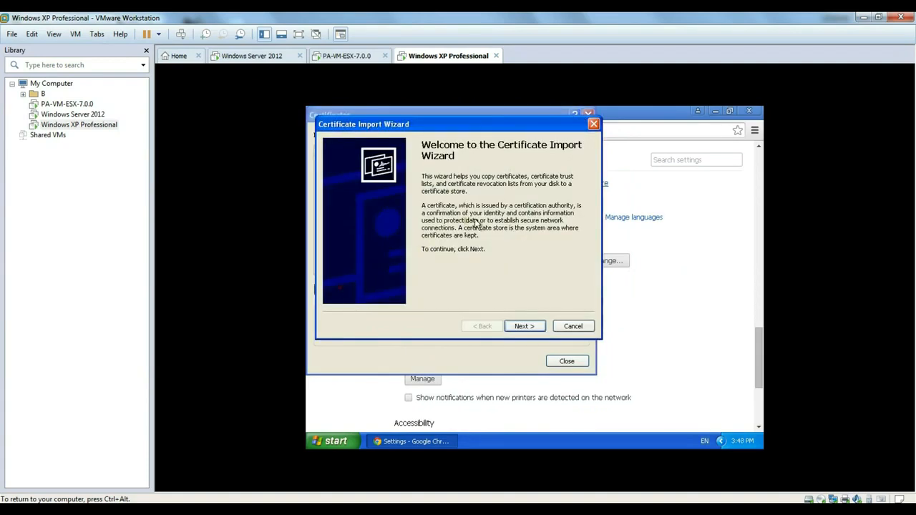
{"action": "left_click", "coordinate": [525, 326]}
{"action": "left_click", "coordinate": [552, 198]}
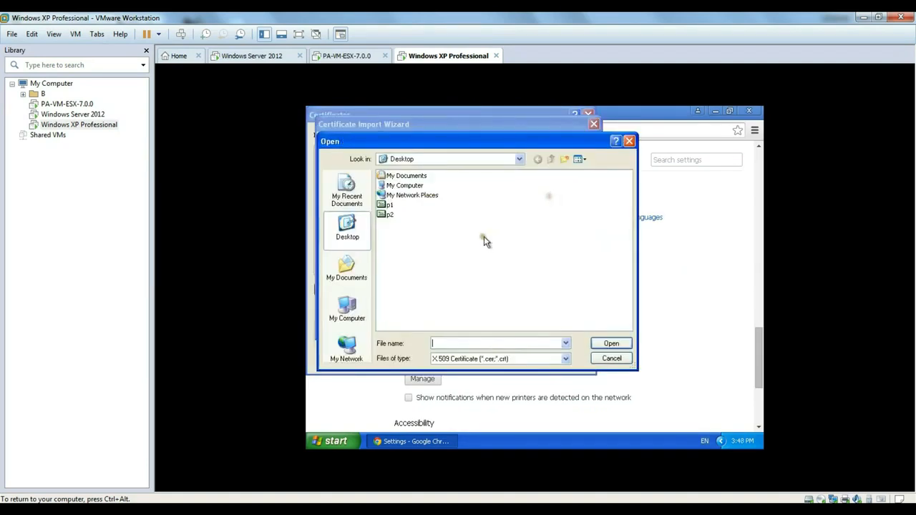
{"action": "double_click", "coordinate": [390, 218]}
{"action": "left_click", "coordinate": [523, 325]}
{"action": "left_click", "coordinate": [525, 326]}
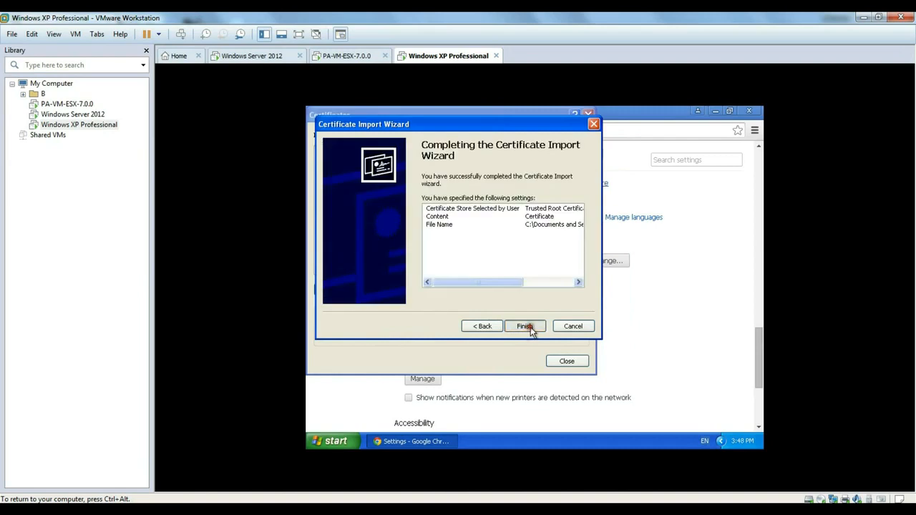
{"action": "left_click", "coordinate": [524, 326]}
{"action": "left_click", "coordinate": [549, 360]}
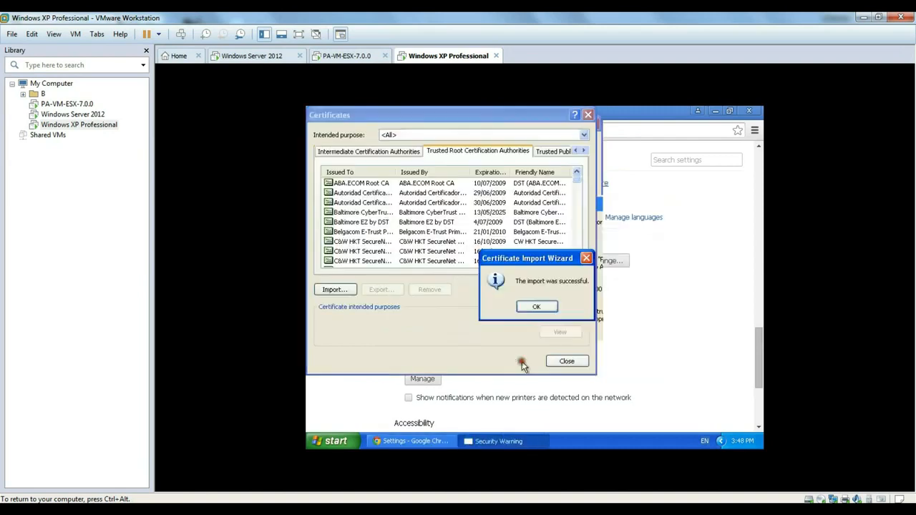
{"action": "left_click", "coordinate": [538, 307]}
{"action": "left_click", "coordinate": [567, 360]}
- Open Gmail and examine the issuer of the site's certificate from its connection information
{"action": "left_click", "coordinate": [461, 136]}
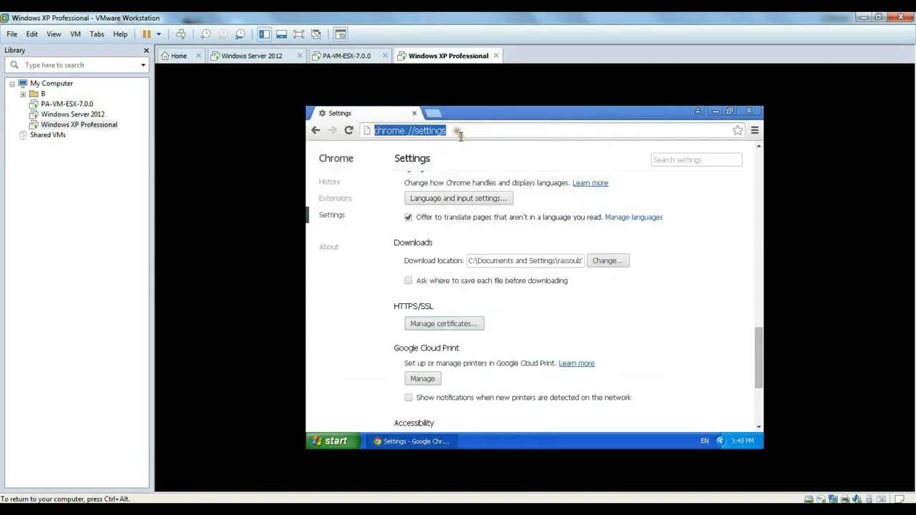
{"action": "type", "text": "gma"}
{"action": "key", "text": "Return"}
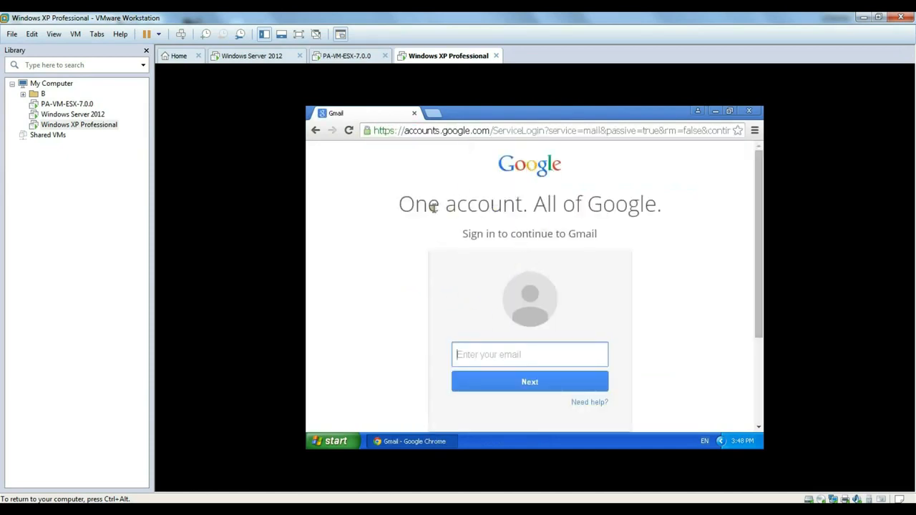
{"action": "left_click", "coordinate": [366, 130]}
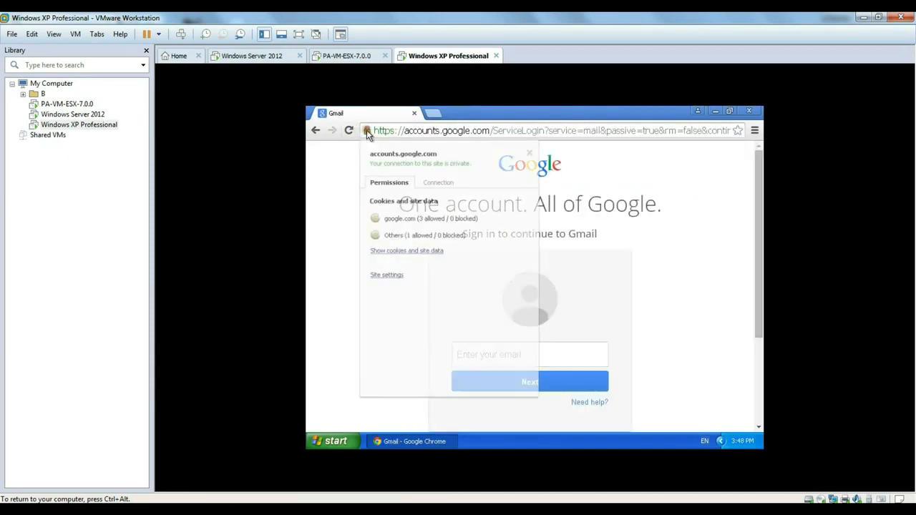
{"action": "left_click", "coordinate": [433, 185]}
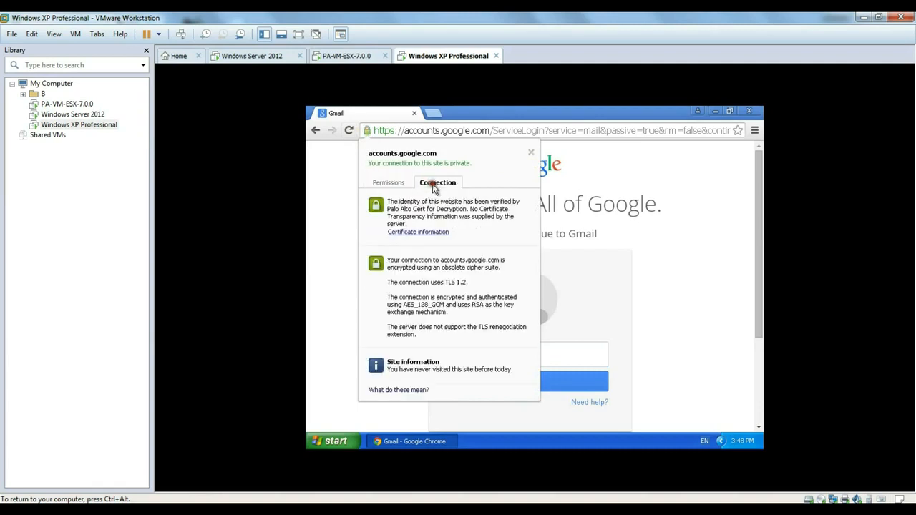
{"action": "left_click", "coordinate": [420, 231]}
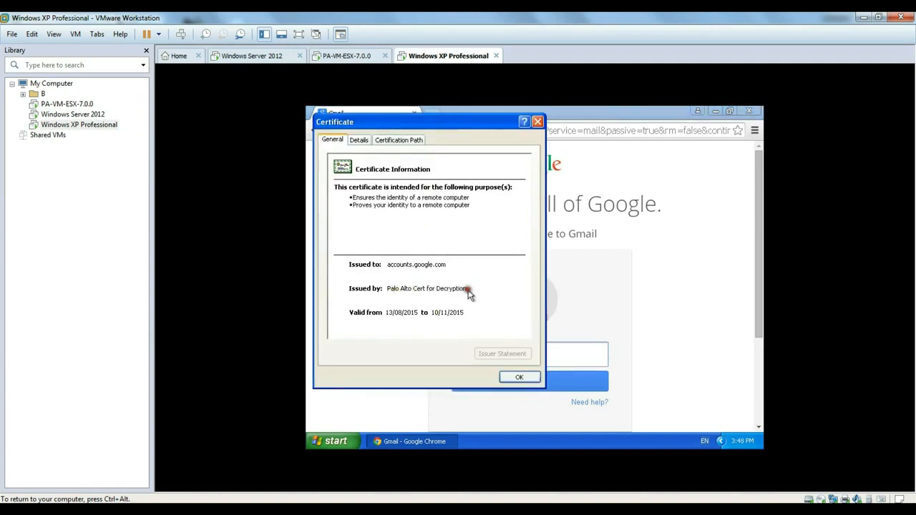
{"action": "left_click", "coordinate": [512, 373]}
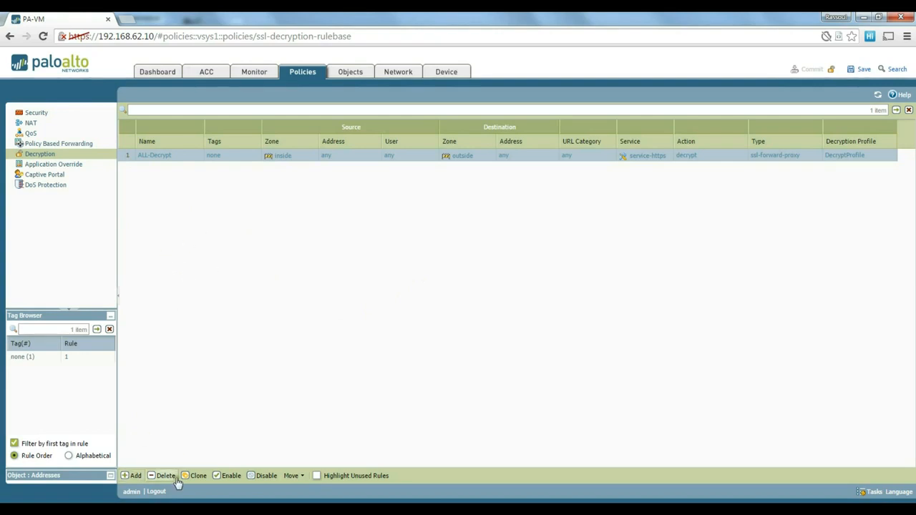
- In the Palo Alto web interface, add a decryption policy rule named No-Decrypt with source zone inside and destination zone outside
{"action": "left_click", "coordinate": [132, 479]}
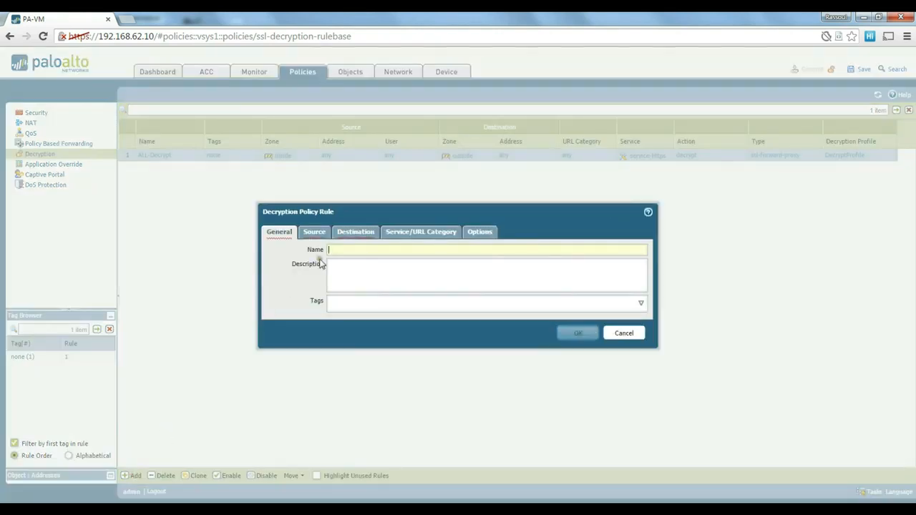
{"action": "type", "text": "No-Decrypt"}
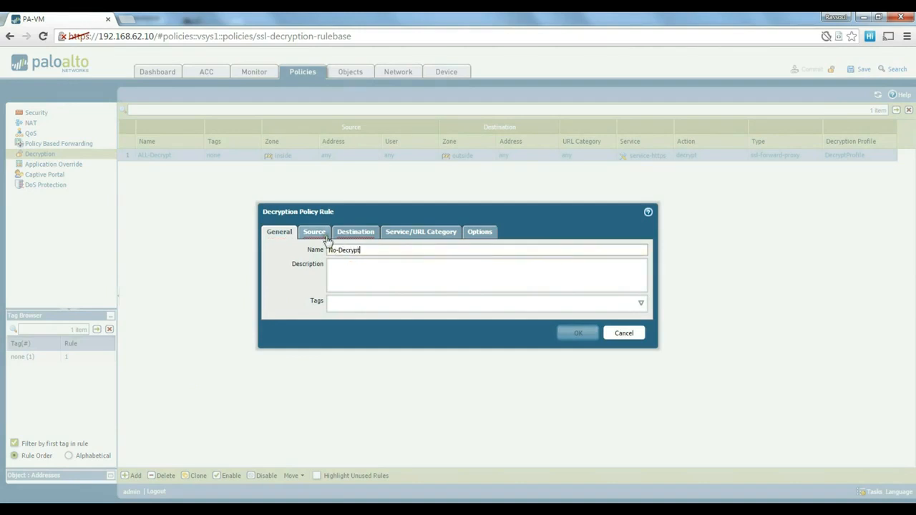
{"action": "left_click", "coordinate": [314, 232]}
{"action": "left_click", "coordinate": [283, 371]}
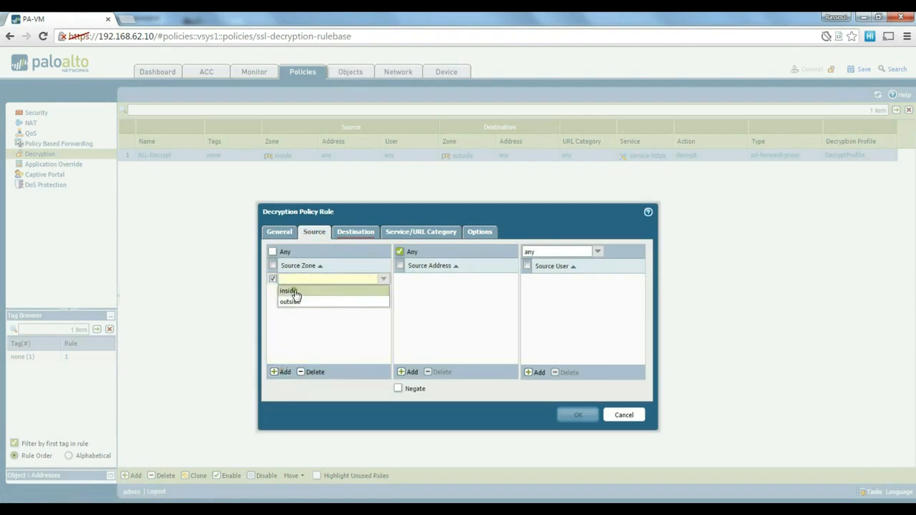
{"action": "left_click", "coordinate": [290, 301]}
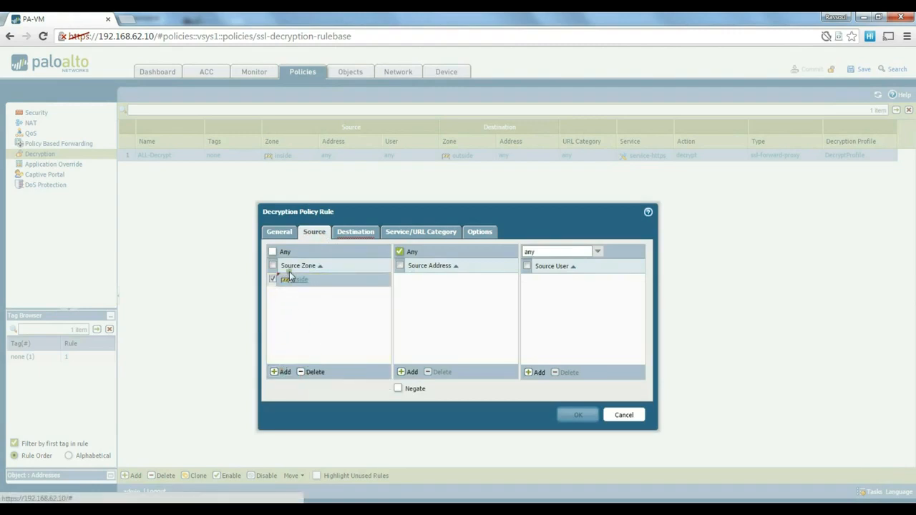
{"action": "left_click", "coordinate": [353, 234]}
{"action": "left_click", "coordinate": [283, 371]}
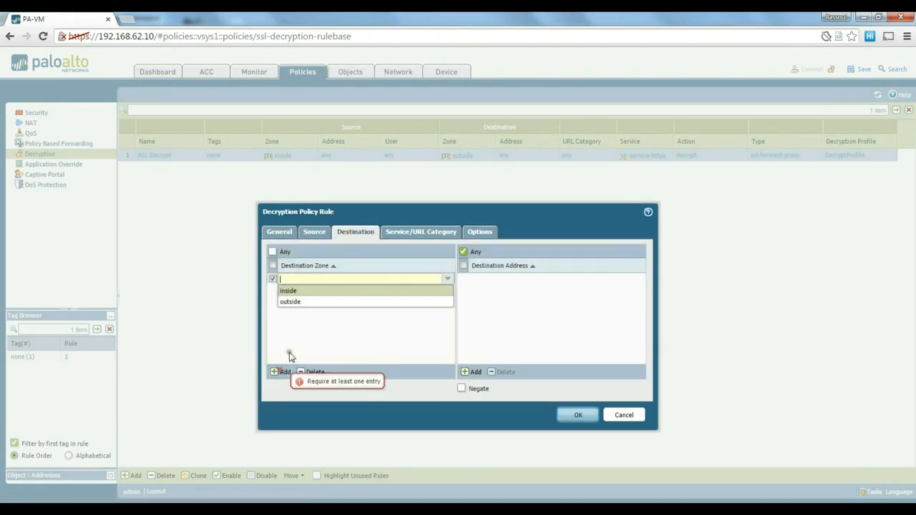
{"action": "left_click", "coordinate": [299, 305]}
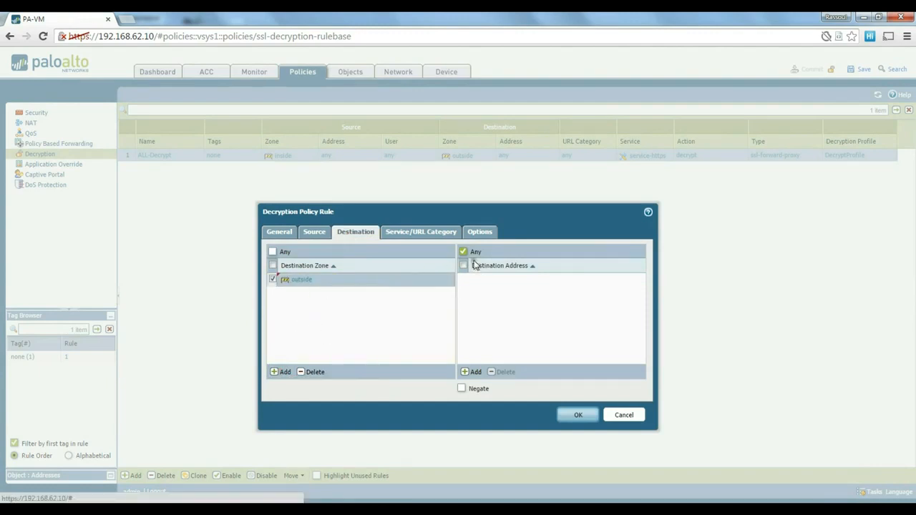
- Limit the No-Decrypt rule to the URL categories financial-services, shopping and health-and-medicine
{"action": "left_click", "coordinate": [440, 234]}
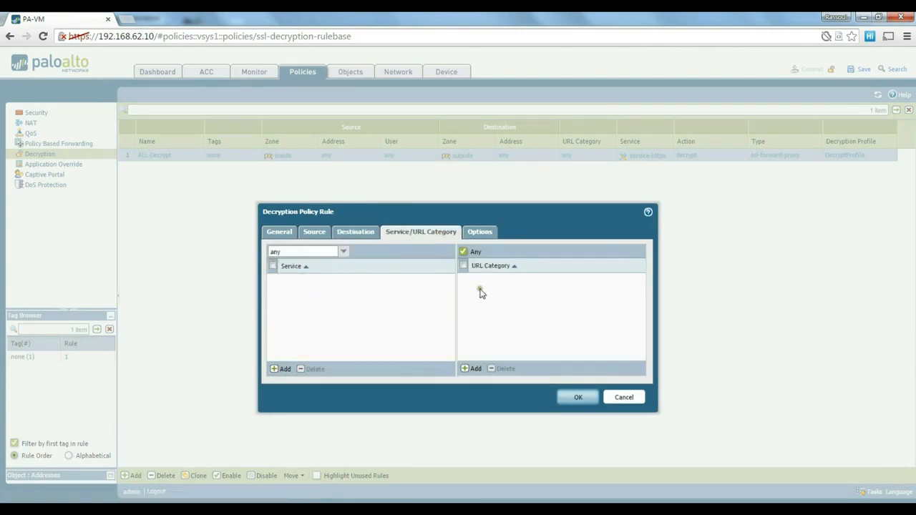
{"action": "left_click", "coordinate": [472, 373]}
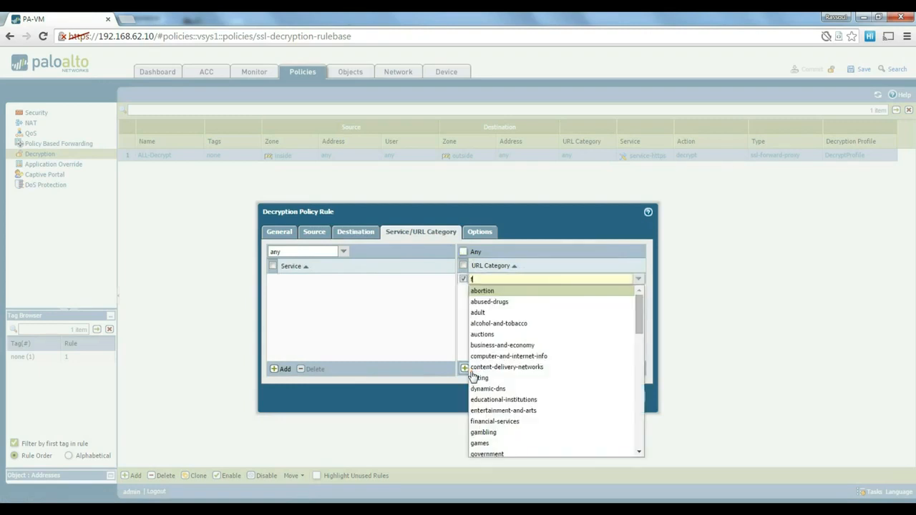
{"action": "type", "text": "fina"}
{"action": "left_click", "coordinate": [498, 291]}
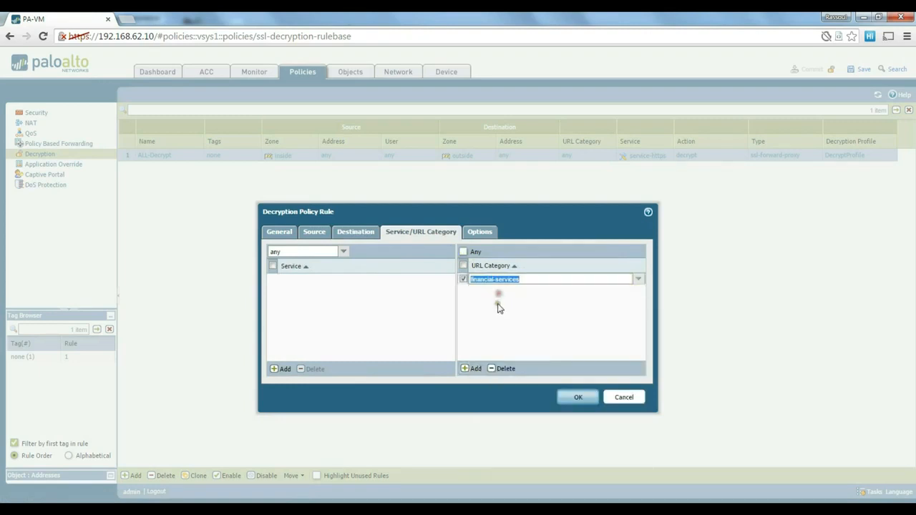
{"action": "left_click", "coordinate": [473, 369]}
{"action": "type", "text": "shopping"}
{"action": "left_click", "coordinate": [493, 308]}
{"action": "left_click", "coordinate": [471, 369]}
{"action": "type", "text": "heal"}
{"action": "left_click", "coordinate": [493, 313]}
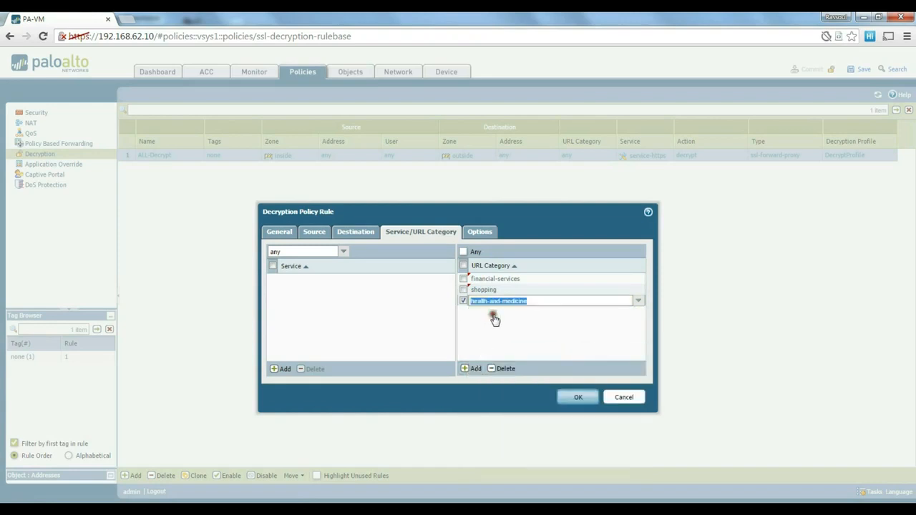
{"action": "left_click", "coordinate": [492, 326]}
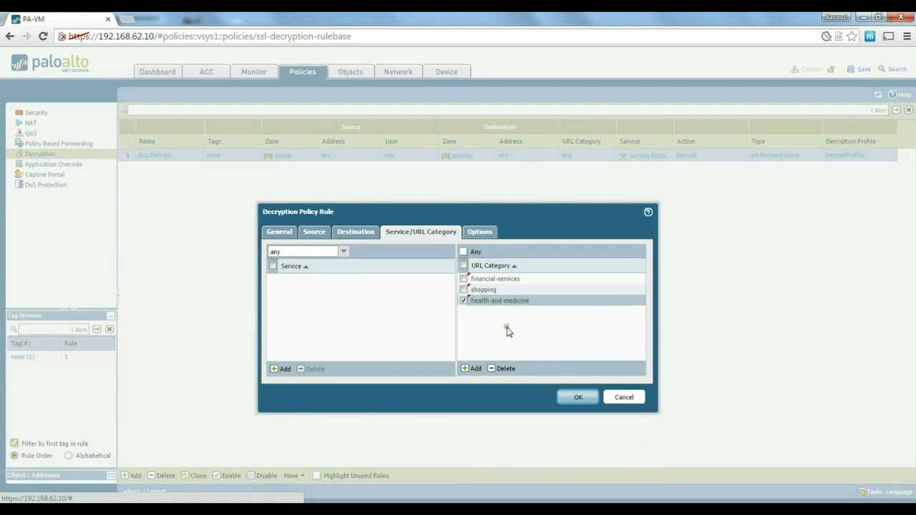
- Save the rule with the No Decrypt action and no decryption profile, and move it above the ALL-Decrypt rule
{"action": "left_click", "coordinate": [480, 232]}
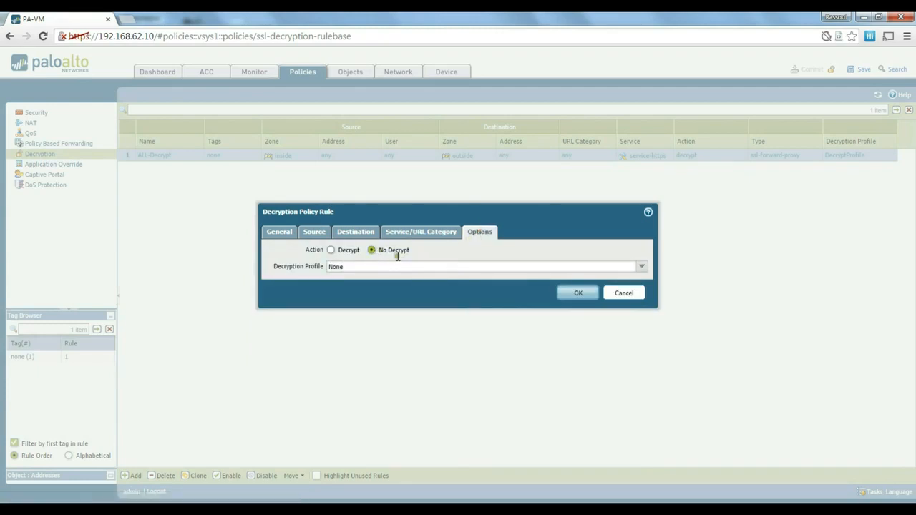
{"action": "left_click", "coordinate": [575, 293]}
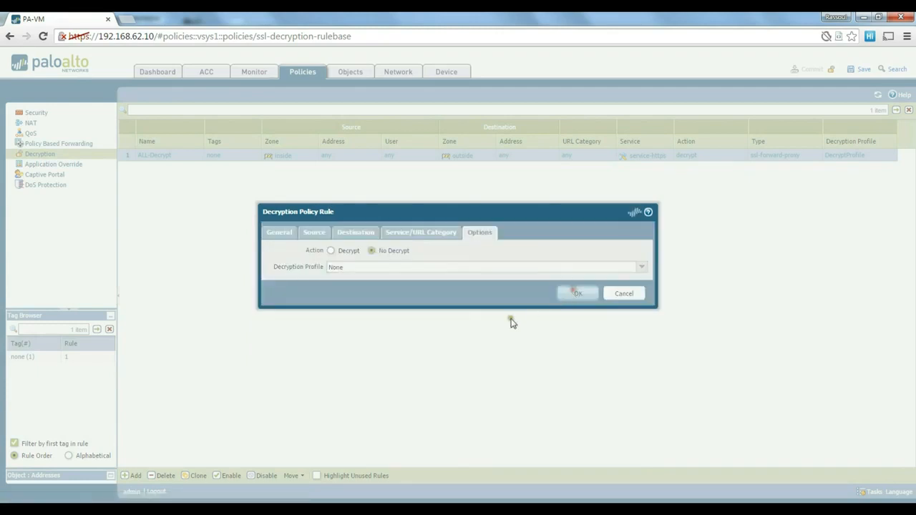
{"action": "left_click", "coordinate": [132, 179]}
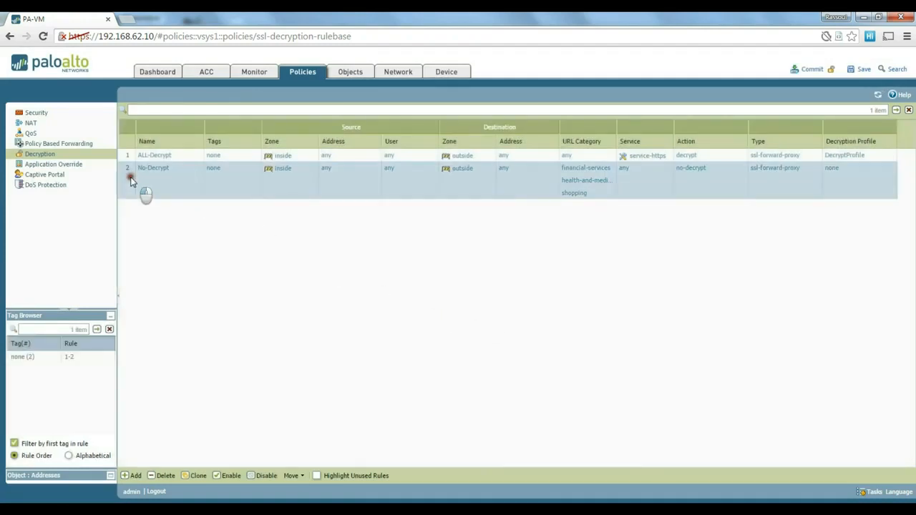
{"action": "left_click", "coordinate": [292, 475]}
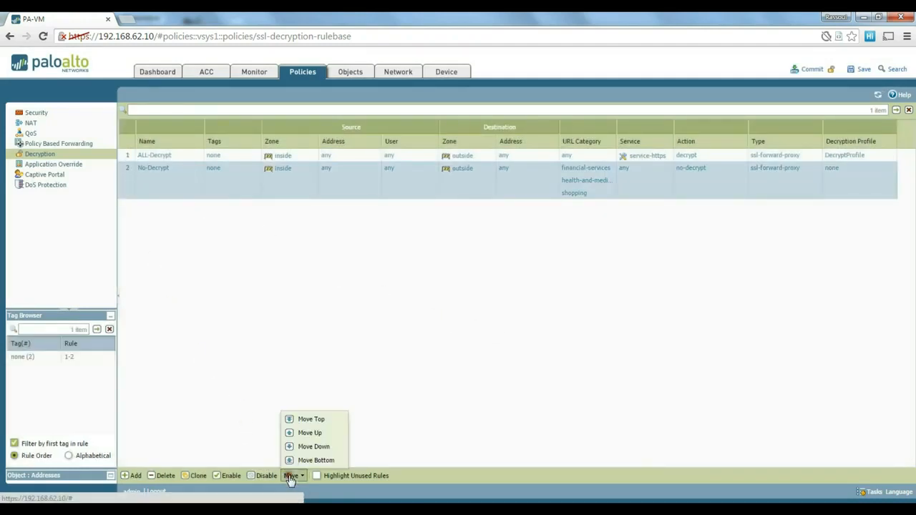
{"action": "left_click", "coordinate": [307, 433]}
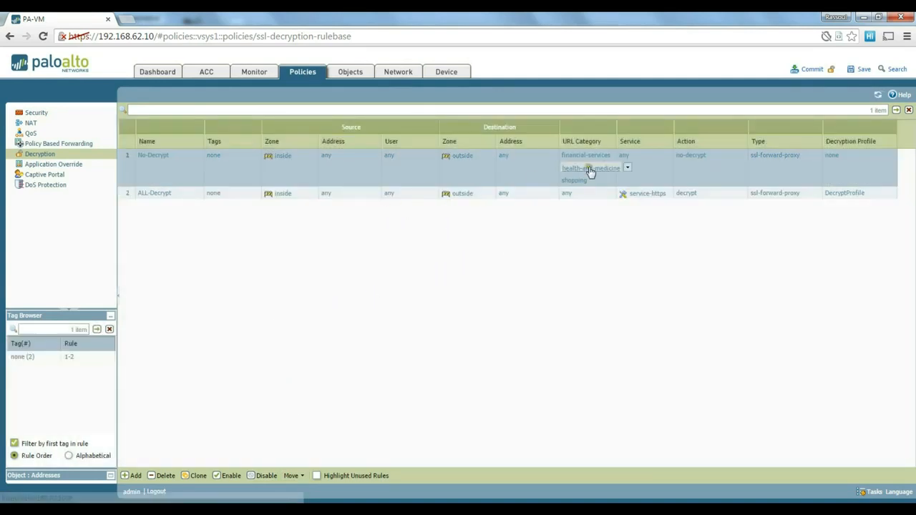
- Commit the device, network, policy and object configuration to the firewall and dismiss the commit report
{"action": "left_click", "coordinate": [812, 69]}
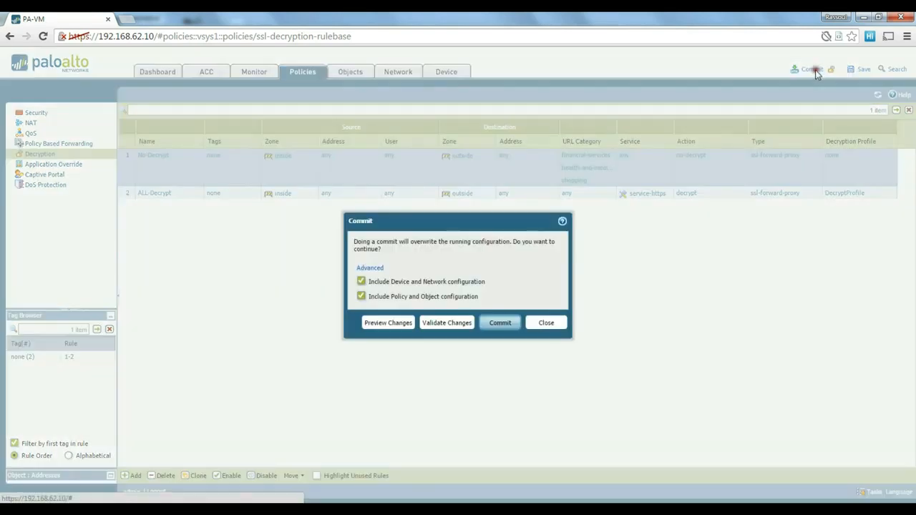
{"action": "left_click", "coordinate": [499, 323]}
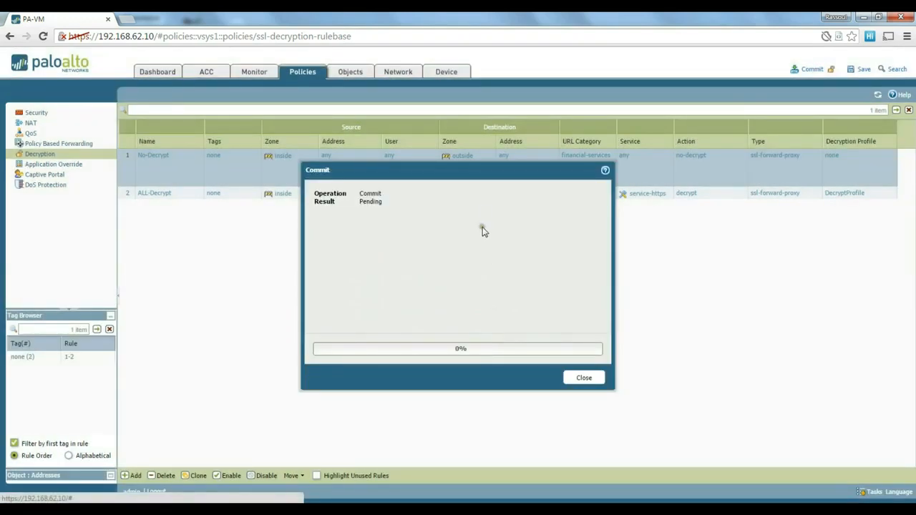
{"action": "left_click_drag", "start_coordinate": [485, 174], "coordinate": [475, 200]}
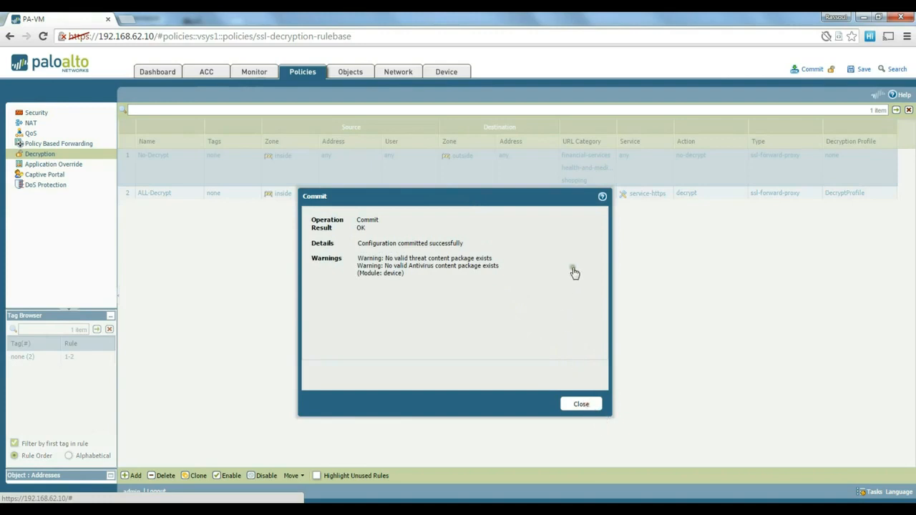
{"action": "left_click", "coordinate": [582, 404]}
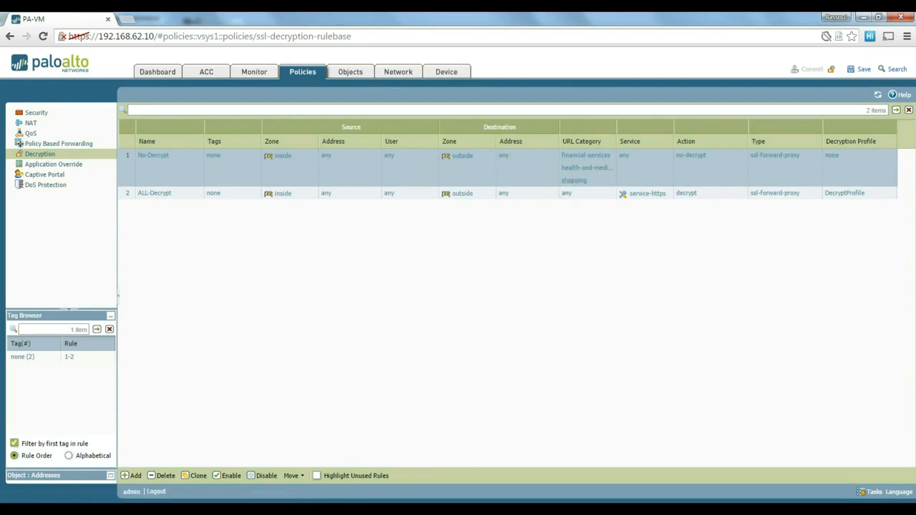
- Switch to the Windows XP virtual machine and open the PayPal website in a new Chrome tab
{"action": "mouse_move", "coordinate": [414, 465]}
{"action": "left_click", "coordinate": [505, 458]}
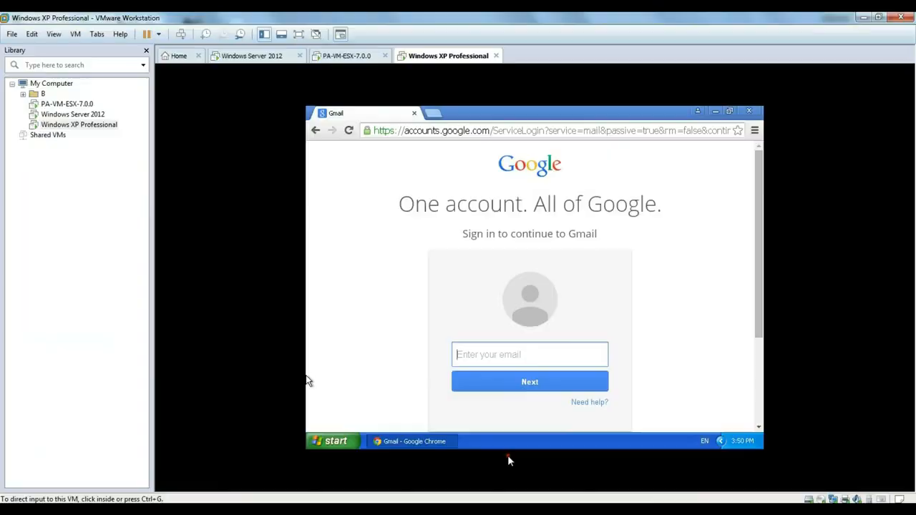
{"action": "left_click", "coordinate": [434, 113]}
{"action": "type", "text": "payp"}
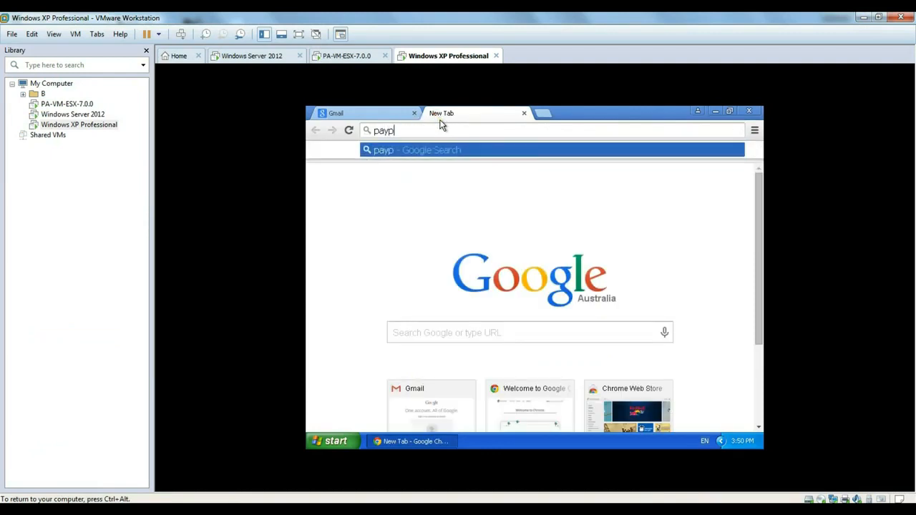
{"action": "type", "text": "al"}
{"action": "key", "text": "ctrl+Return"}
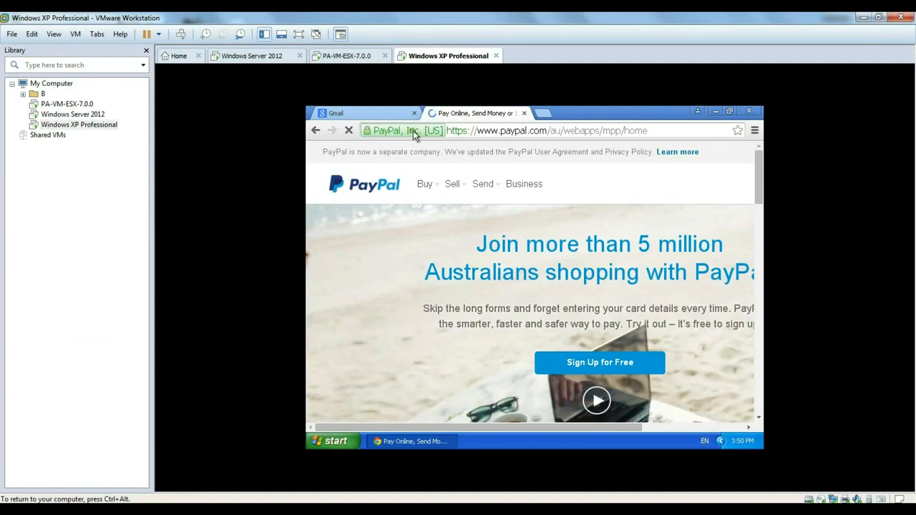
- Examine the issuer of the PayPal site's certificate from its connection information
{"action": "left_click", "coordinate": [413, 131]}
{"action": "left_click", "coordinate": [438, 184]}
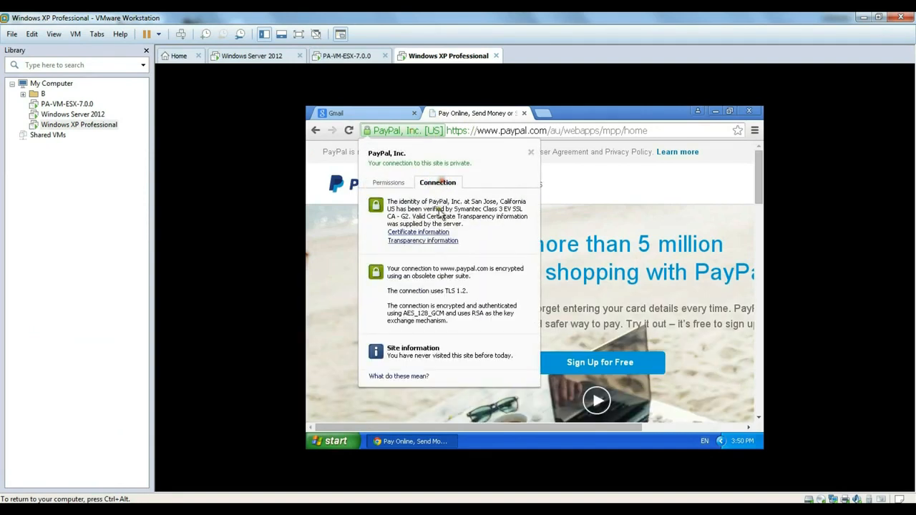
{"action": "left_click", "coordinate": [436, 233]}
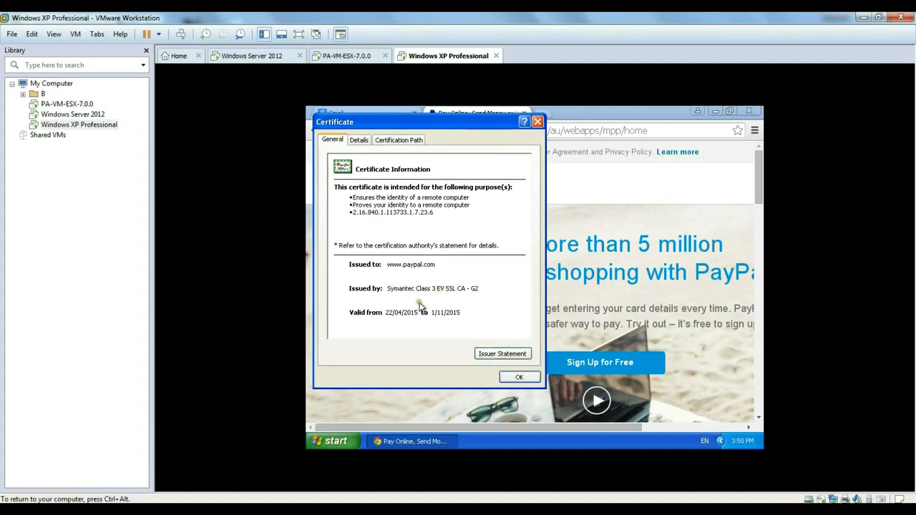
{"action": "left_click", "coordinate": [511, 378]}
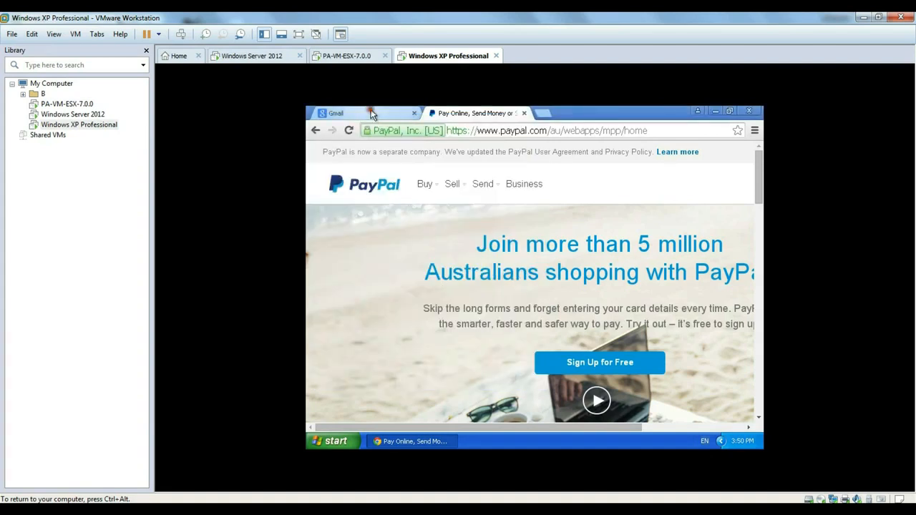
- Examine the Gmail site's certificate issuer again for comparison, and switch back to the Palo Alto web interface
{"action": "left_click", "coordinate": [371, 114]}
{"action": "left_click", "coordinate": [367, 130]}
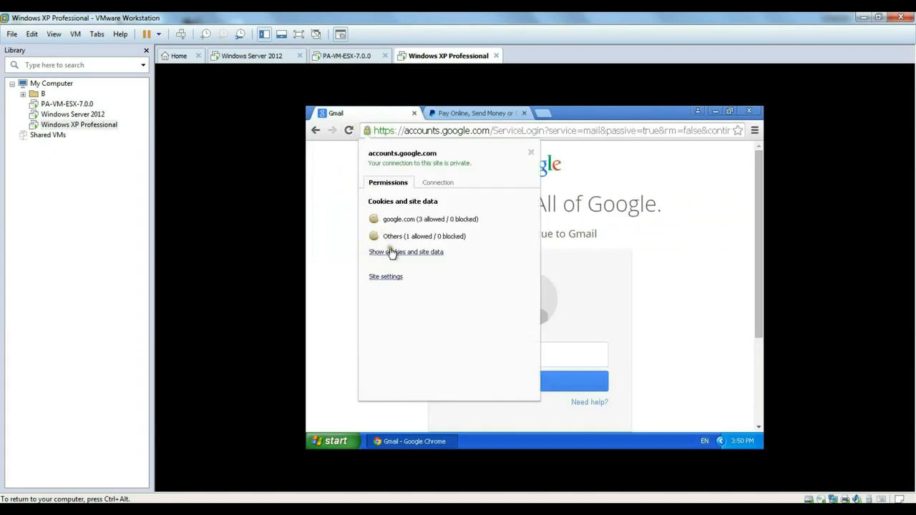
{"action": "left_click", "coordinate": [433, 183]}
{"action": "left_click", "coordinate": [421, 231]}
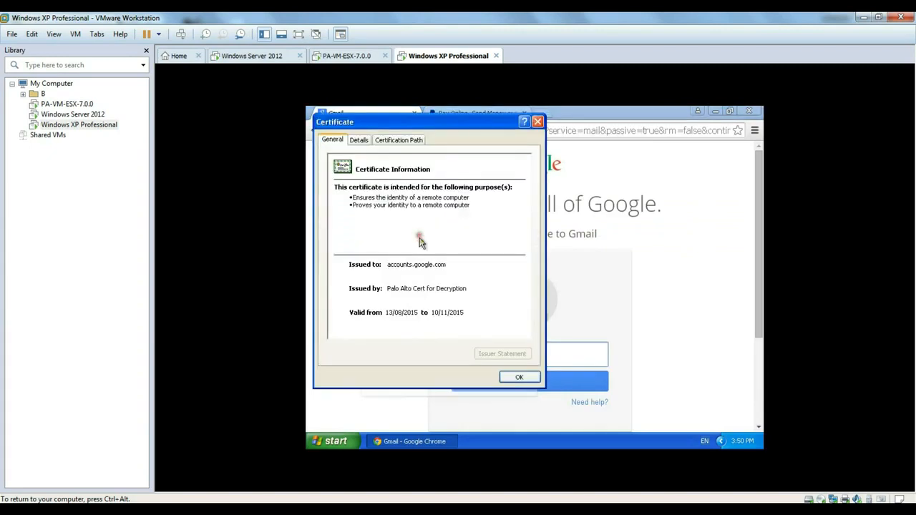
{"action": "left_click", "coordinate": [512, 377]}
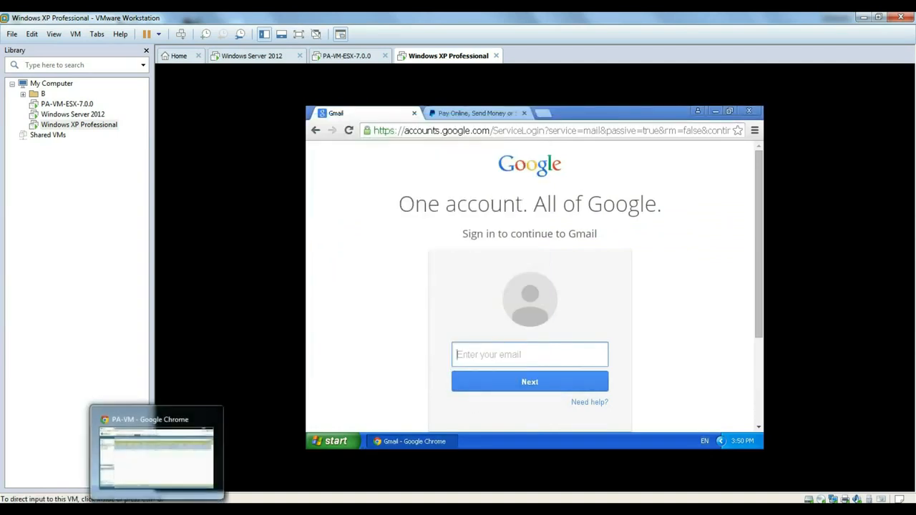
{"action": "left_click", "coordinate": [156, 508]}
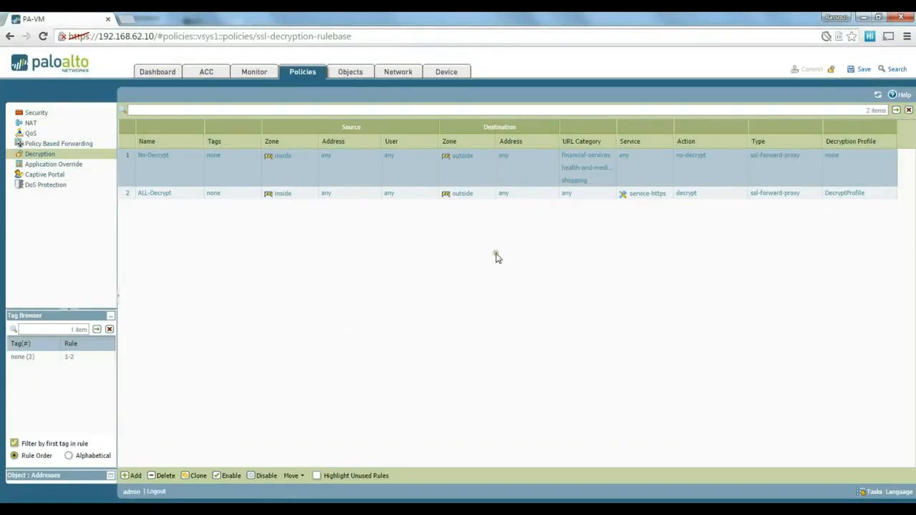